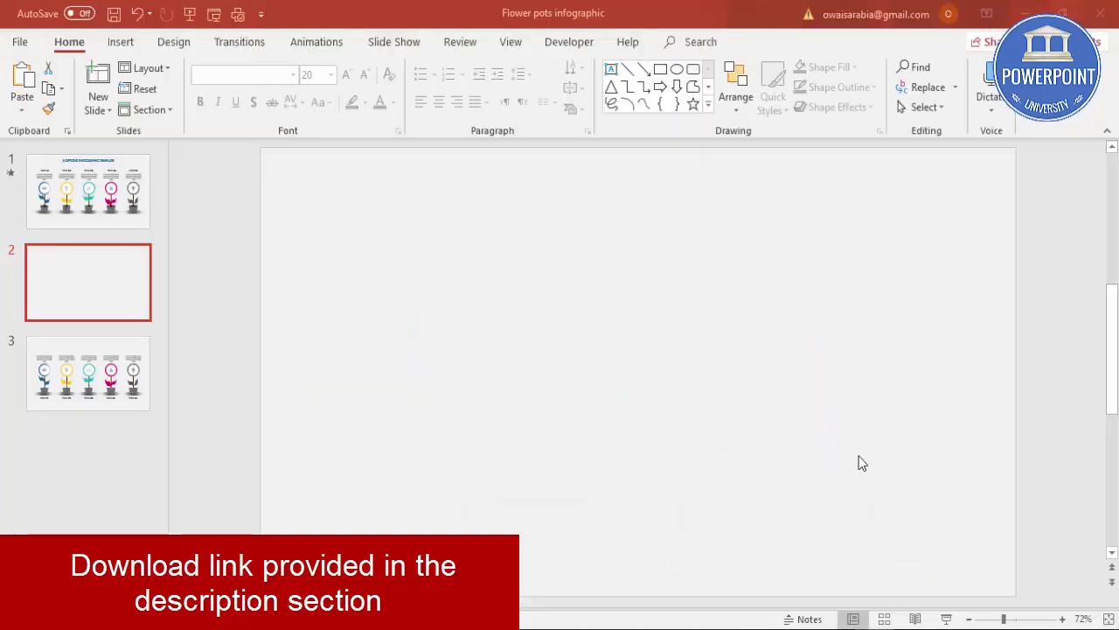
Step: Show the View ribbon tab while blank slide 2 is selected
{"action": "left_click", "coordinate": [510, 43]}
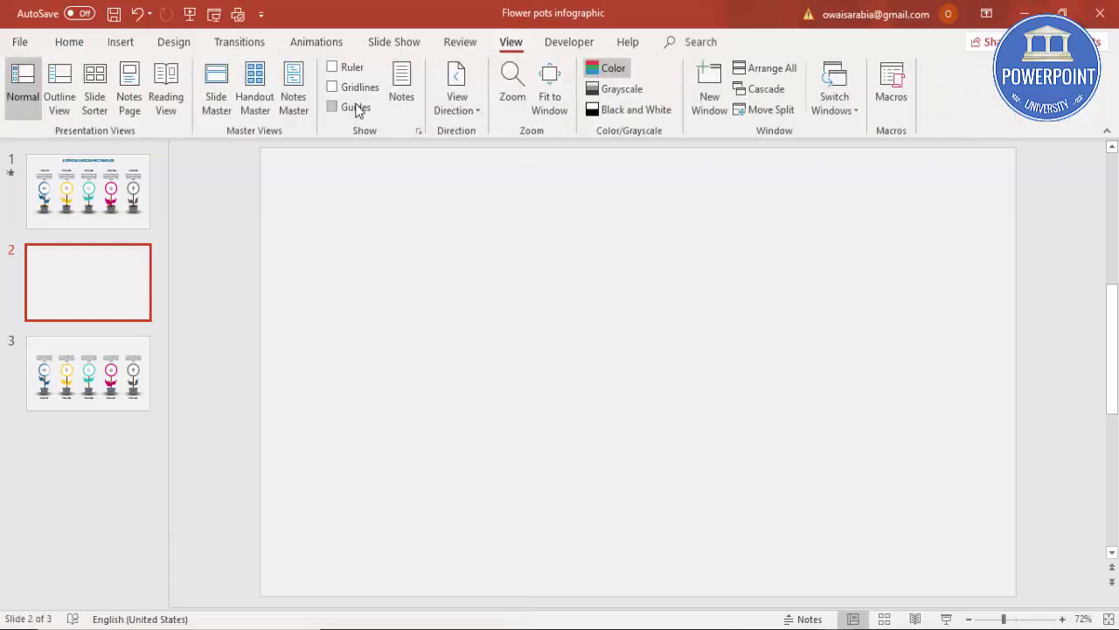
Step: Draw a tall oval at the slide centre
{"action": "left_click", "coordinate": [120, 49]}
{"action": "left_click", "coordinate": [260, 110]}
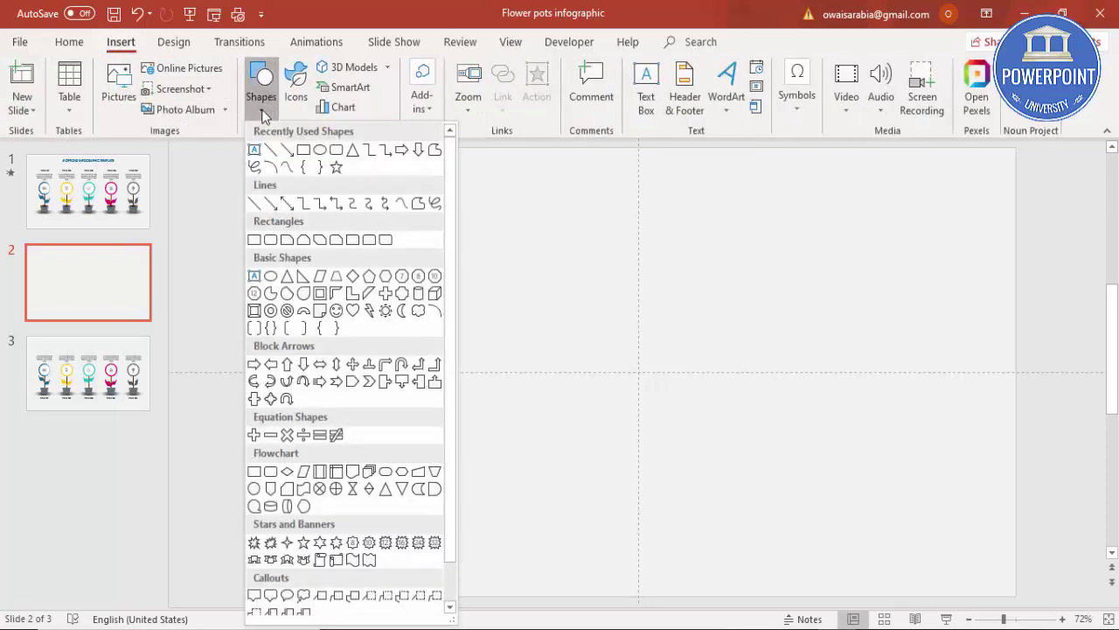
{"action": "left_click", "coordinate": [273, 299]}
{"action": "left_click_drag", "start_coordinate": [604, 294], "coordinate": [681, 472]}
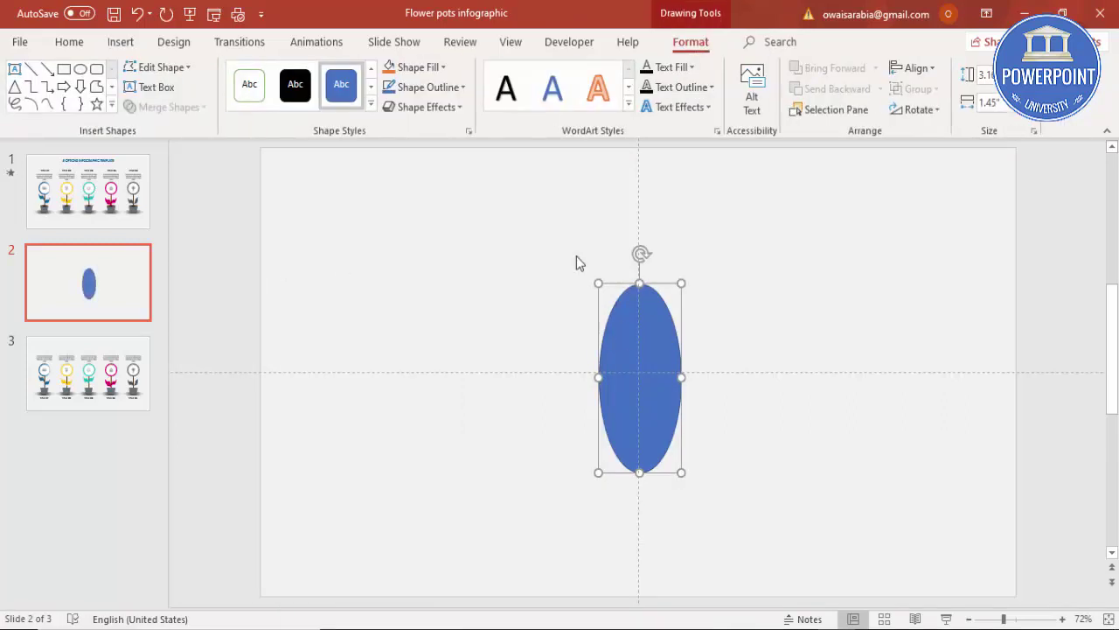
Step: Remove the oval's outline and enter Edit Points mode
{"action": "left_click", "coordinate": [463, 87]}
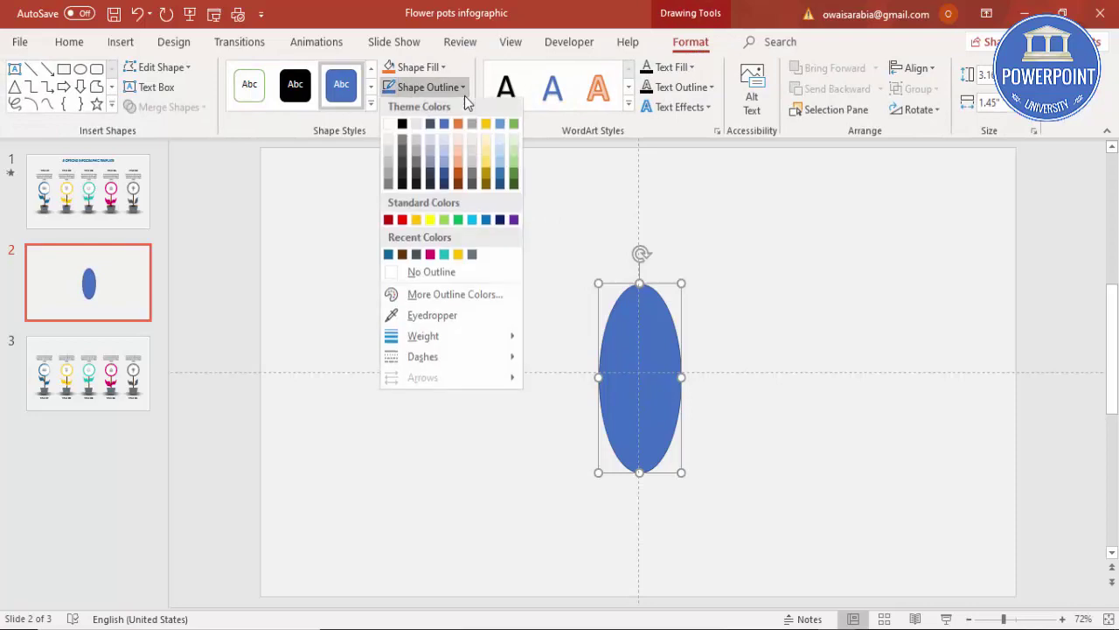
{"action": "left_click", "coordinate": [462, 276]}
{"action": "right_click", "coordinate": [651, 341]}
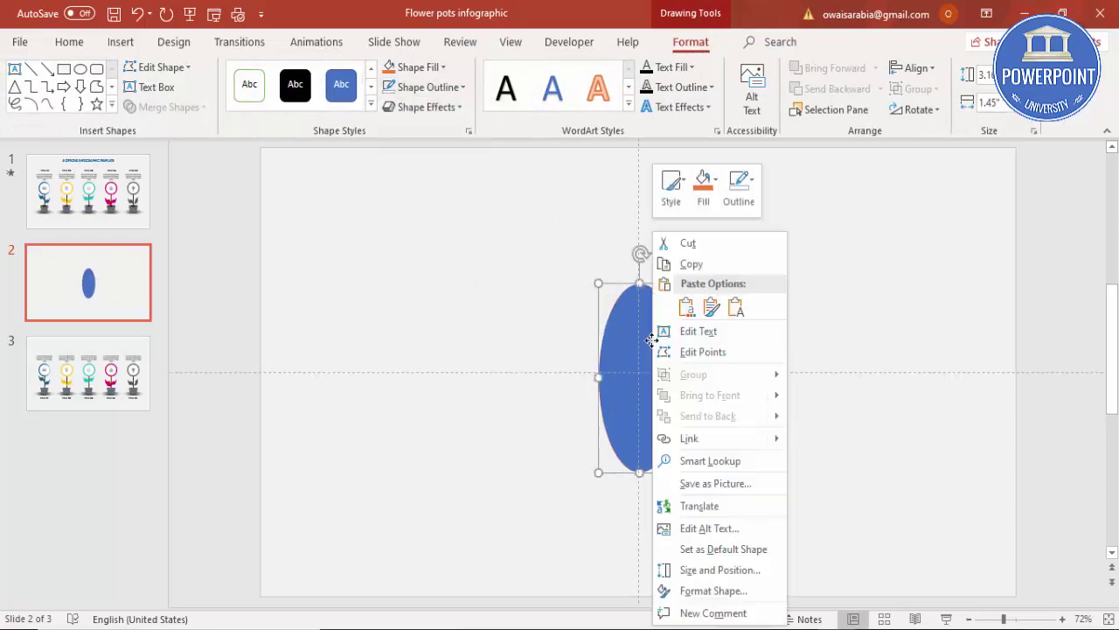
{"action": "left_click", "coordinate": [740, 354]}
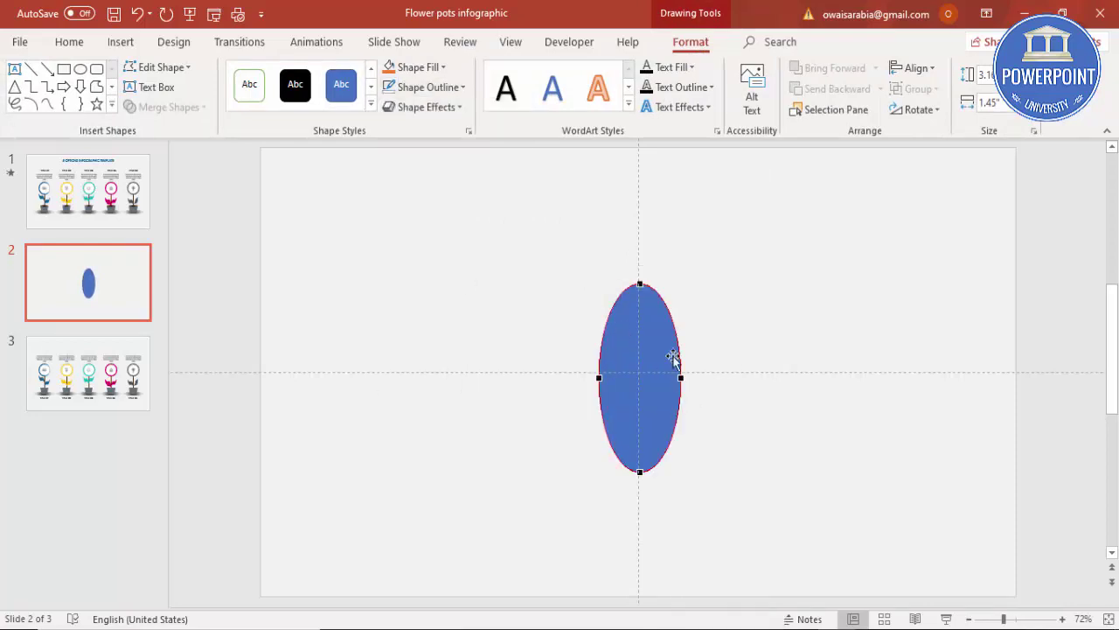
Step: Sharpen the oval's top and bottom points into pointed tips
{"action": "left_click", "coordinate": [640, 285]}
{"action": "left_click_drag", "start_coordinate": [662, 282], "coordinate": [644, 284]}
{"action": "left_click_drag", "start_coordinate": [641, 282], "coordinate": [640, 283]}
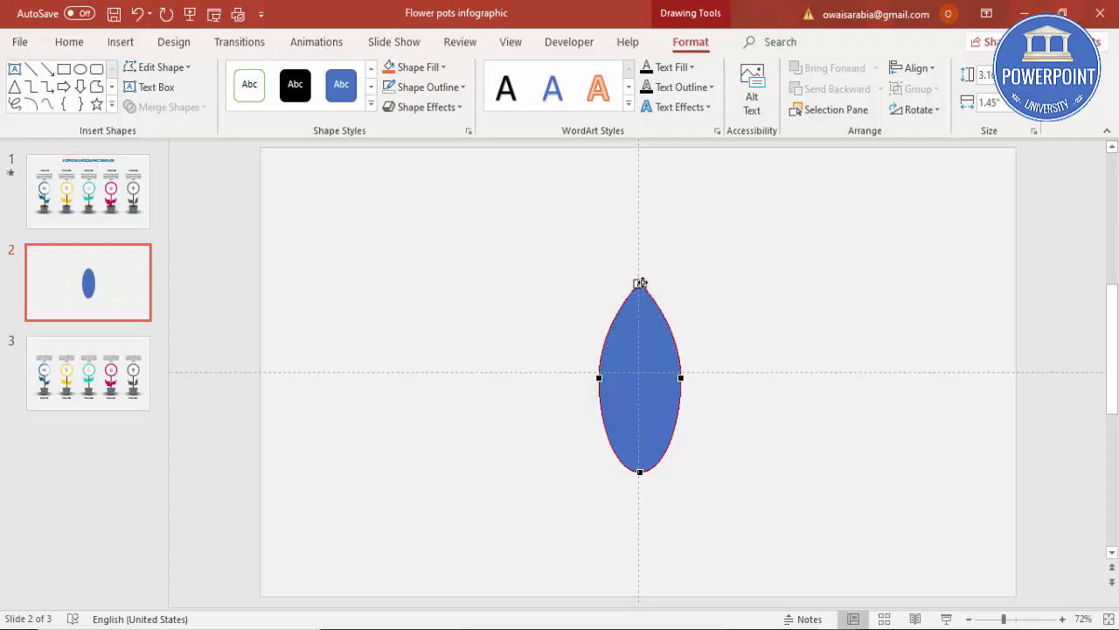
{"action": "left_click", "coordinate": [638, 472]}
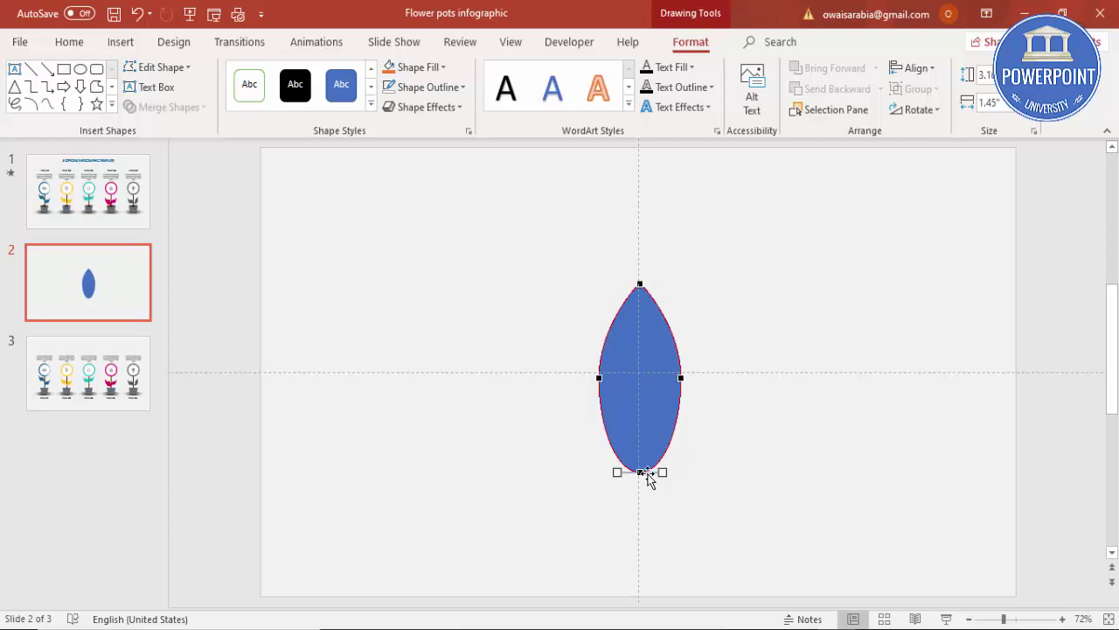
{"action": "left_click_drag", "start_coordinate": [663, 474], "coordinate": [647, 475]}
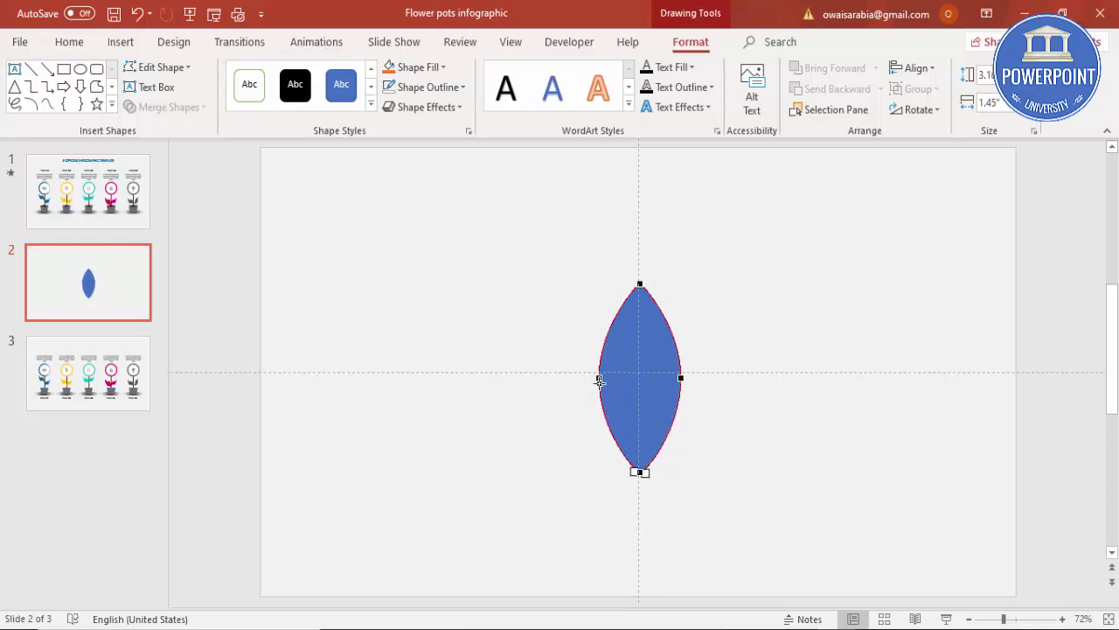
Step: Curve the left and right sides into a bowed leaf outline
{"action": "left_click", "coordinate": [598, 378]}
{"action": "left_click_drag", "start_coordinate": [598, 325], "coordinate": [628, 347]}
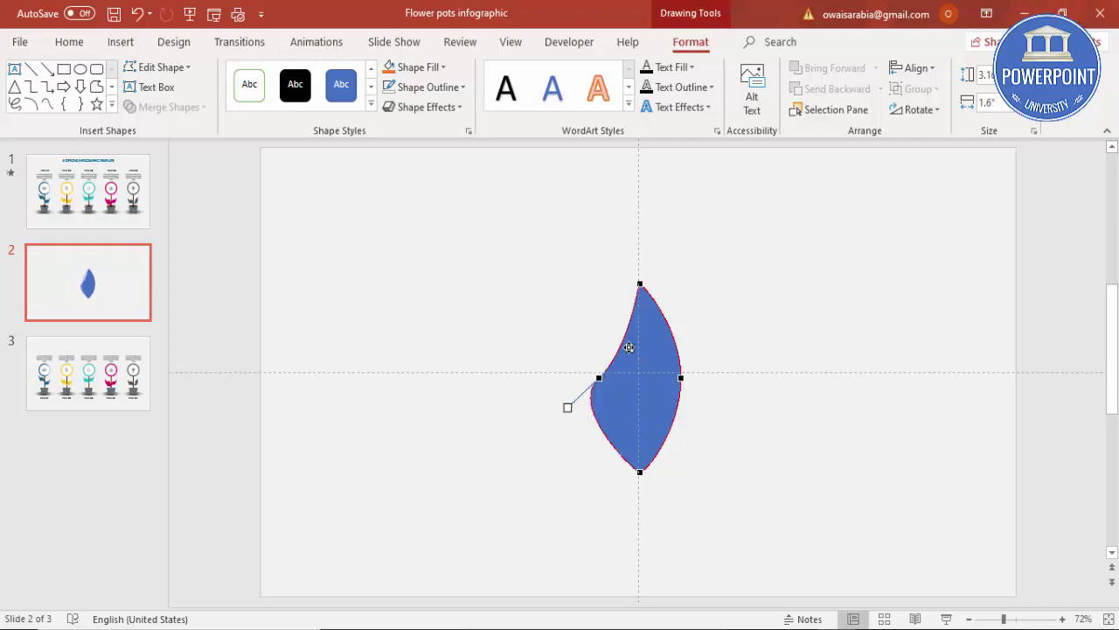
{"action": "left_click", "coordinate": [683, 378]}
{"action": "left_click_drag", "start_coordinate": [679, 430], "coordinate": [644, 408]}
{"action": "left_click_drag", "start_coordinate": [682, 328], "coordinate": [698, 322]}
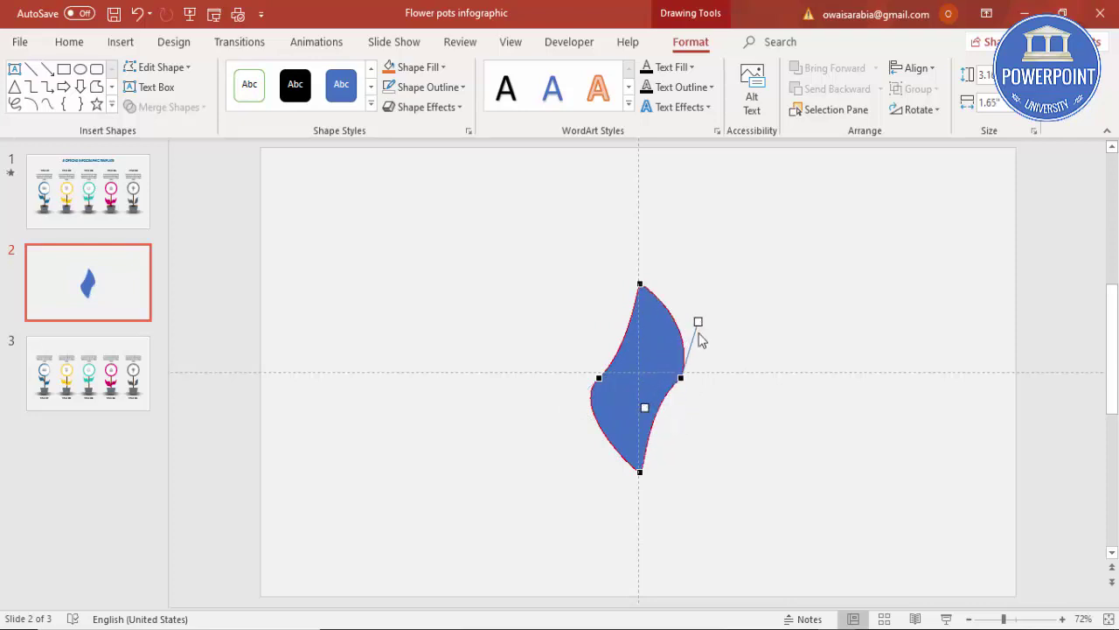
{"action": "left_click", "coordinate": [640, 470]}
{"action": "left_click_drag", "start_coordinate": [640, 472], "coordinate": [640, 479]}
{"action": "left_click", "coordinate": [597, 377]}
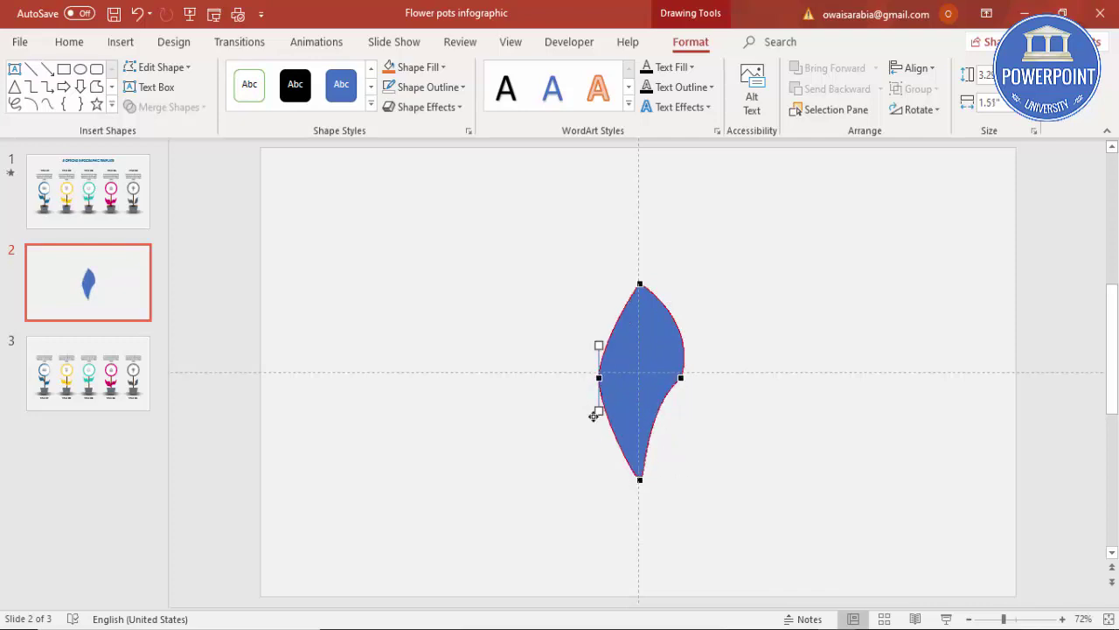
{"action": "left_click_drag", "start_coordinate": [592, 413], "coordinate": [567, 411]}
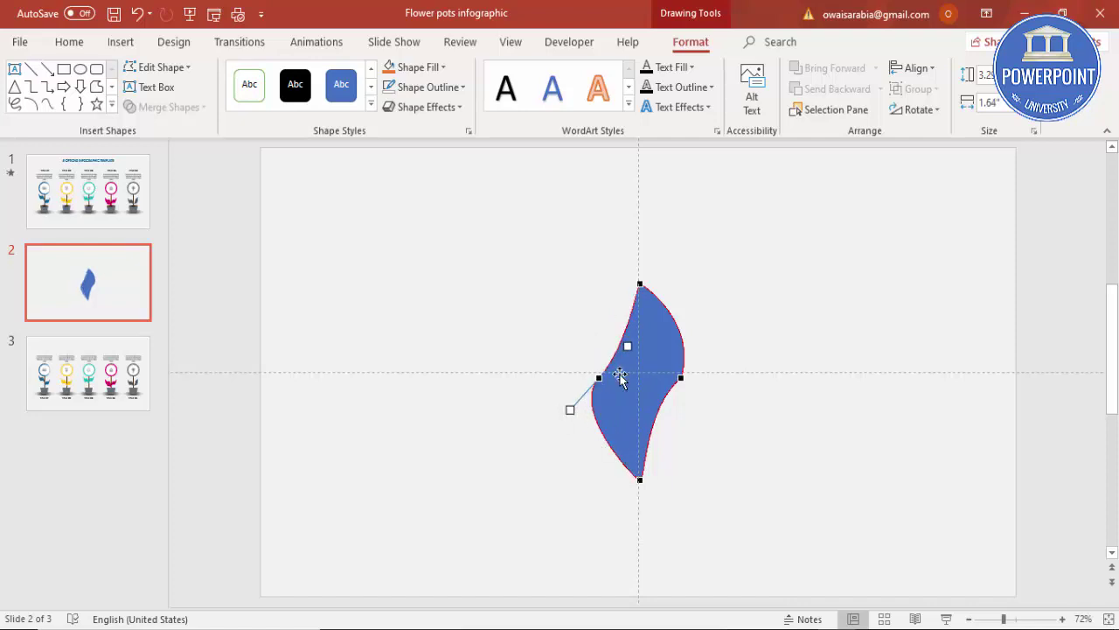
Step: Shrink the leaf and move it to the right of the slide centre
{"action": "left_click", "coordinate": [725, 349]}
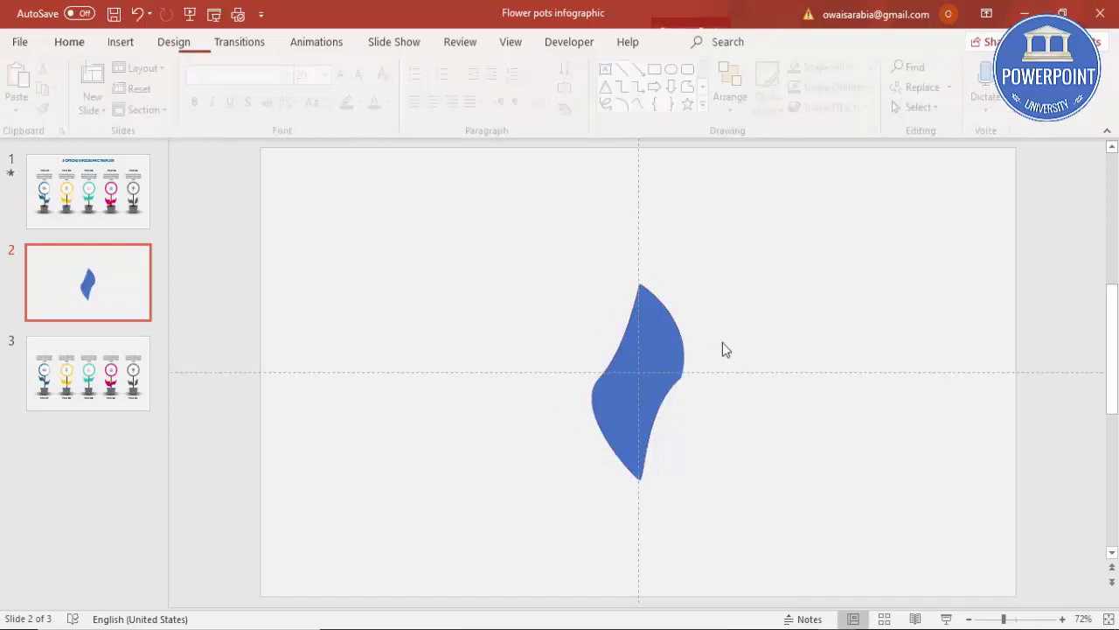
{"action": "double_click", "coordinate": [660, 350]}
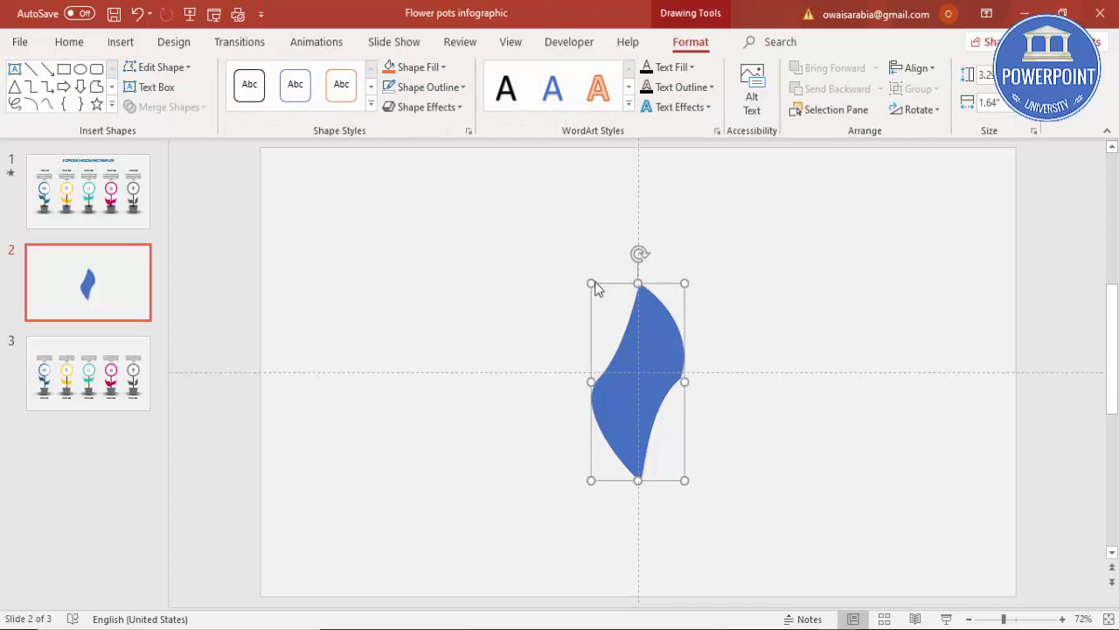
{"action": "left_click_drag", "start_coordinate": [592, 284], "coordinate": [647, 382]}
{"action": "left_click_drag", "start_coordinate": [682, 418], "coordinate": [868, 418]}
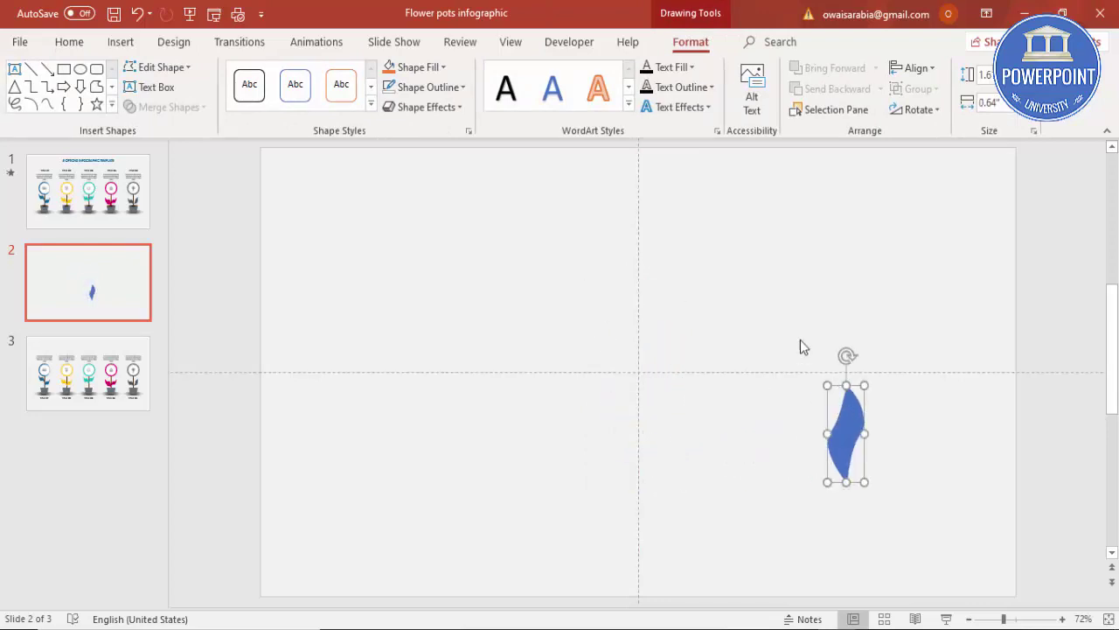
{"action": "left_click", "coordinate": [769, 312]}
{"action": "left_click", "coordinate": [122, 44]}
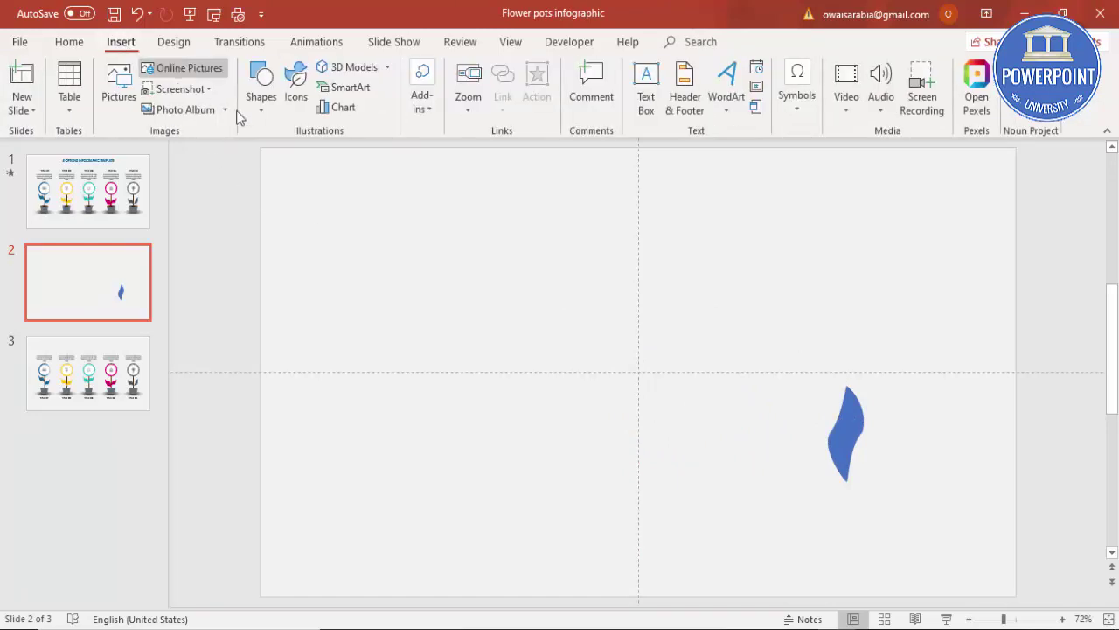
Step: Draw a trapezoid with no outline and a grey fill
{"action": "left_click", "coordinate": [261, 103]}
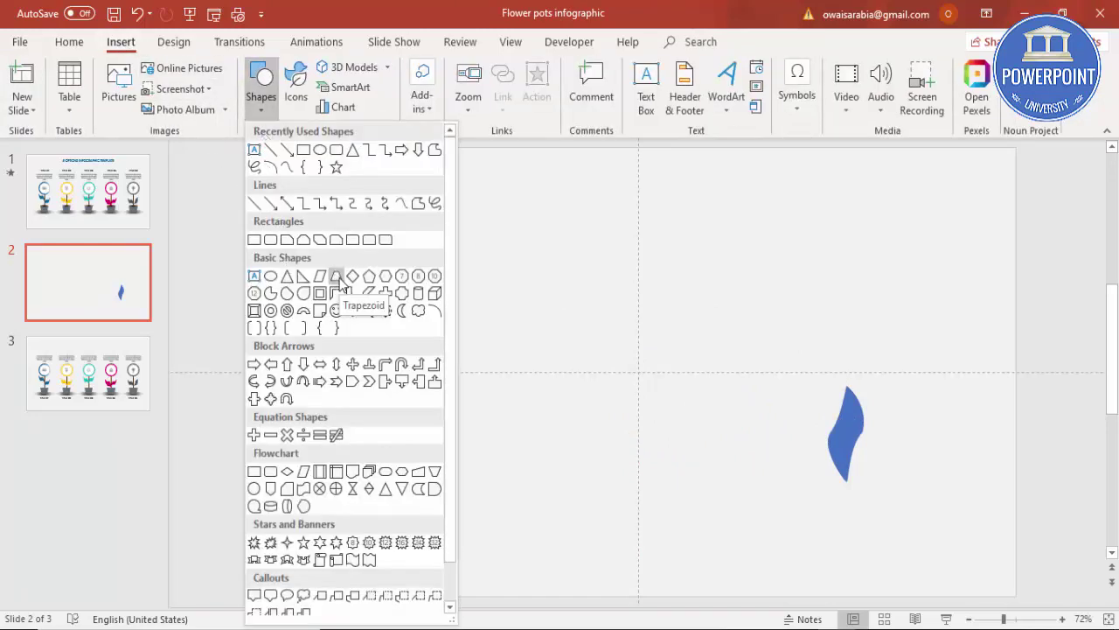
{"action": "left_click", "coordinate": [338, 278]}
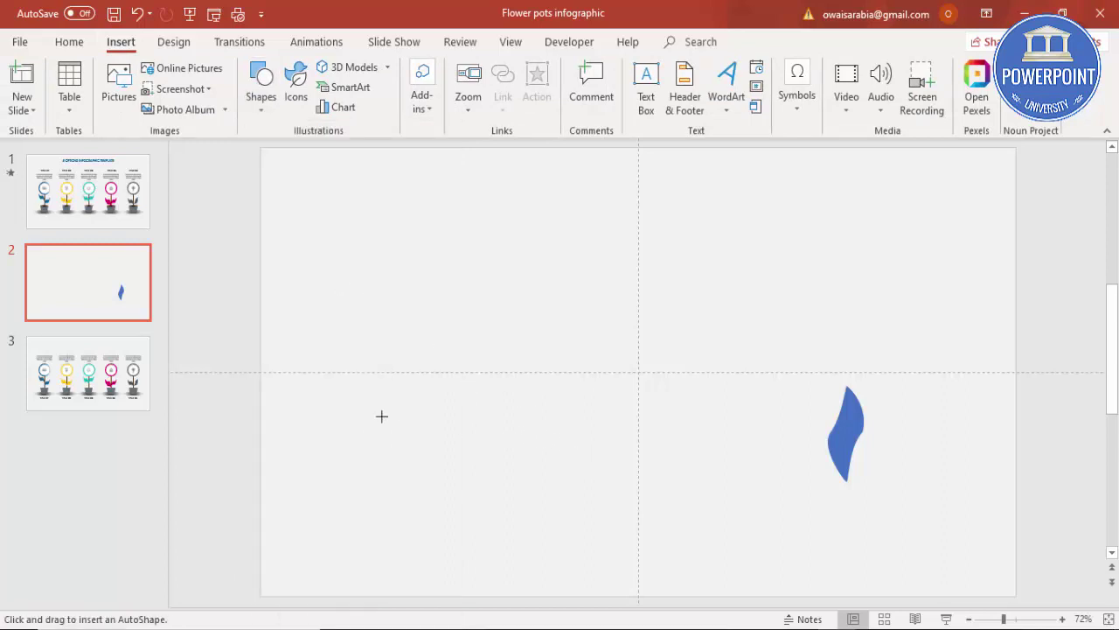
{"action": "mouse_move", "coordinate": [381, 416]}
{"action": "left_mouse_down"}
{"action": "mouse_move", "coordinate": [450, 452]}
{"action": "mouse_move", "coordinate": [445, 467]}
{"action": "left_mouse_up"}
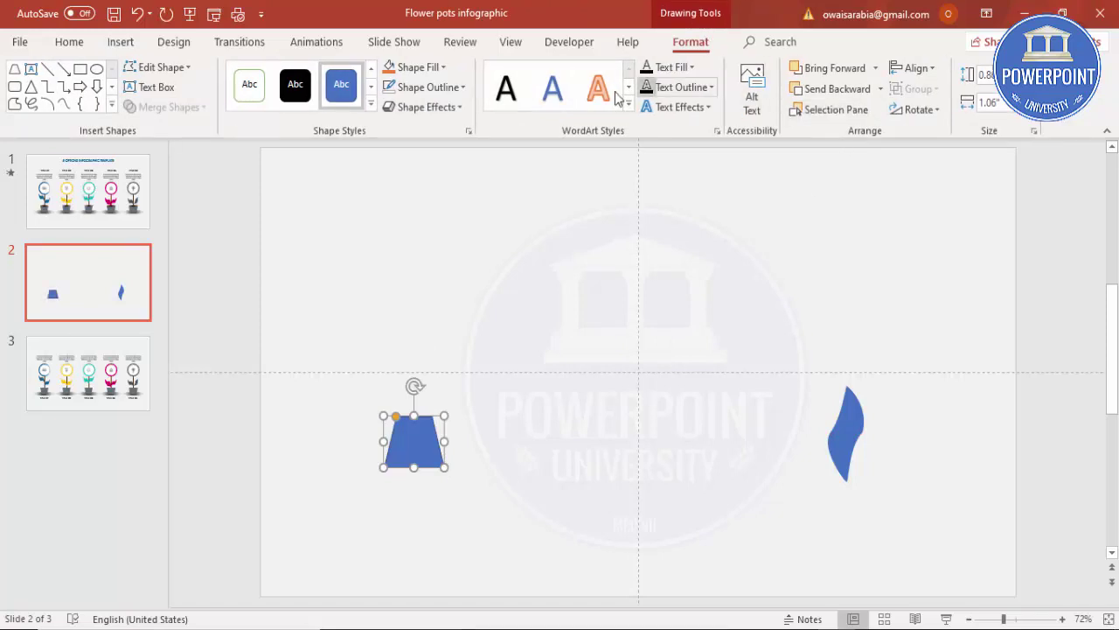
{"action": "left_click", "coordinate": [450, 87]}
{"action": "left_click", "coordinate": [418, 274]}
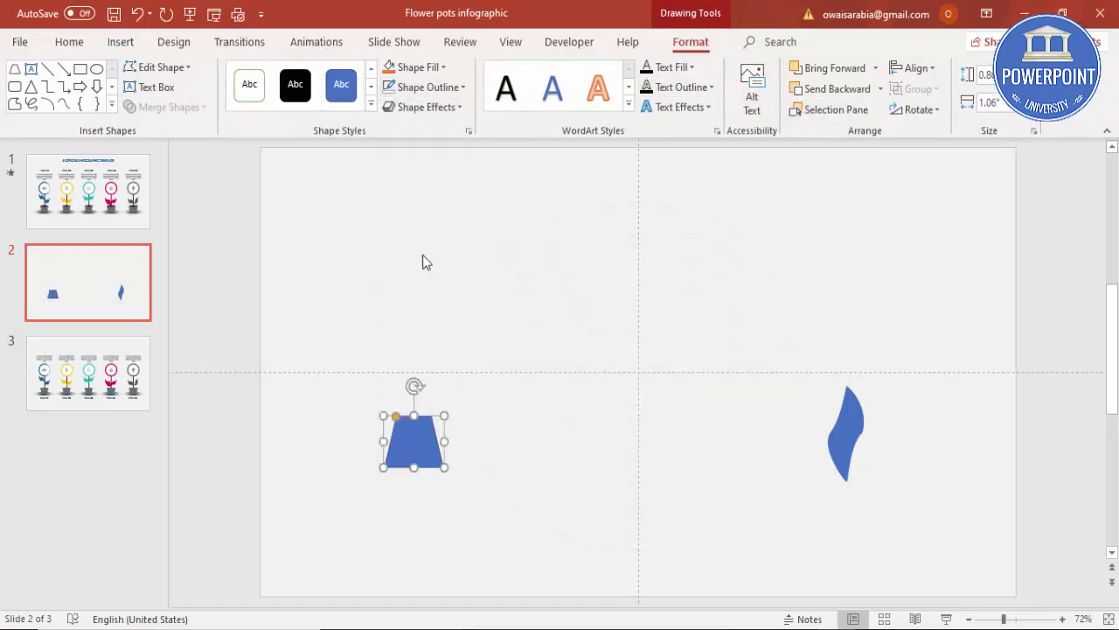
{"action": "left_click", "coordinate": [425, 68]}
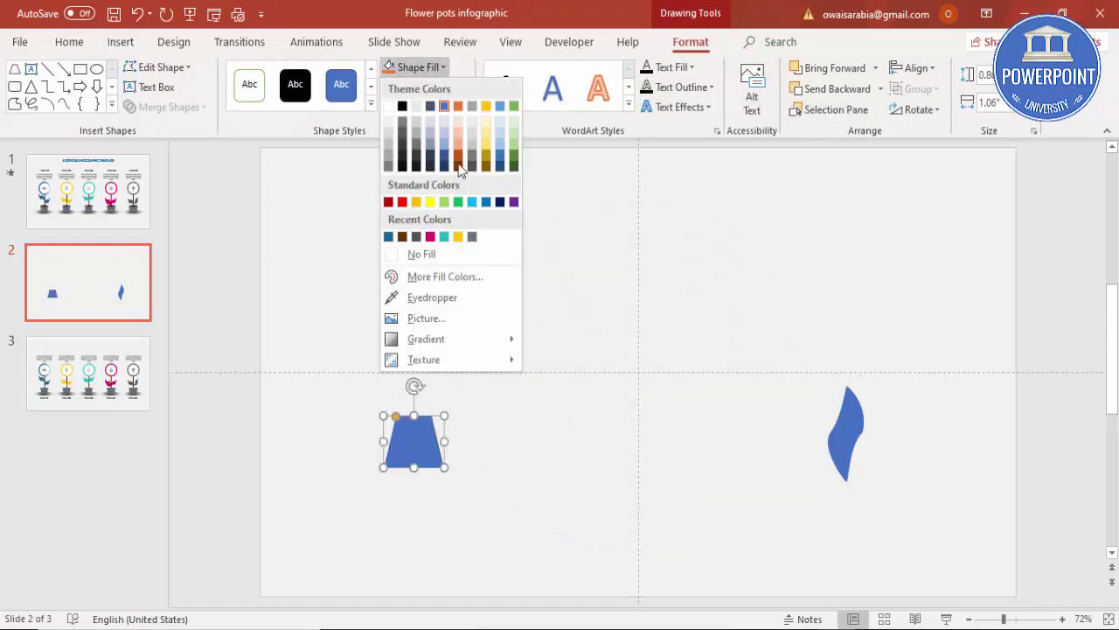
{"action": "left_click", "coordinate": [473, 236]}
Step: Flip the trapezoid vertically, enlarge it and align its top with the horizontal guide
{"action": "left_click", "coordinate": [915, 110]}
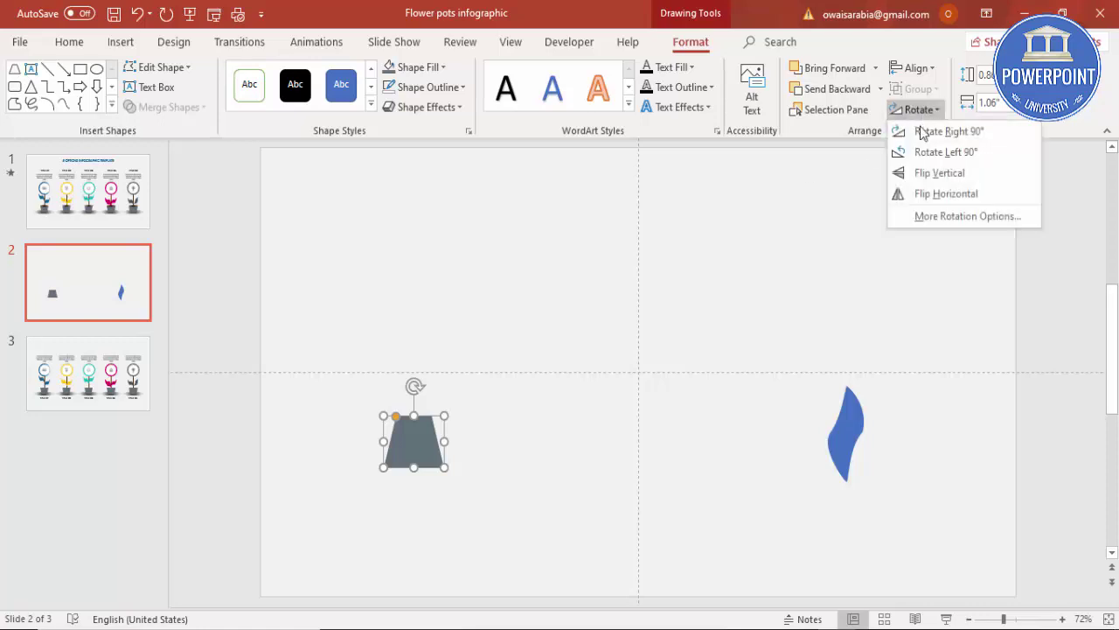
{"action": "left_click", "coordinate": [934, 174]}
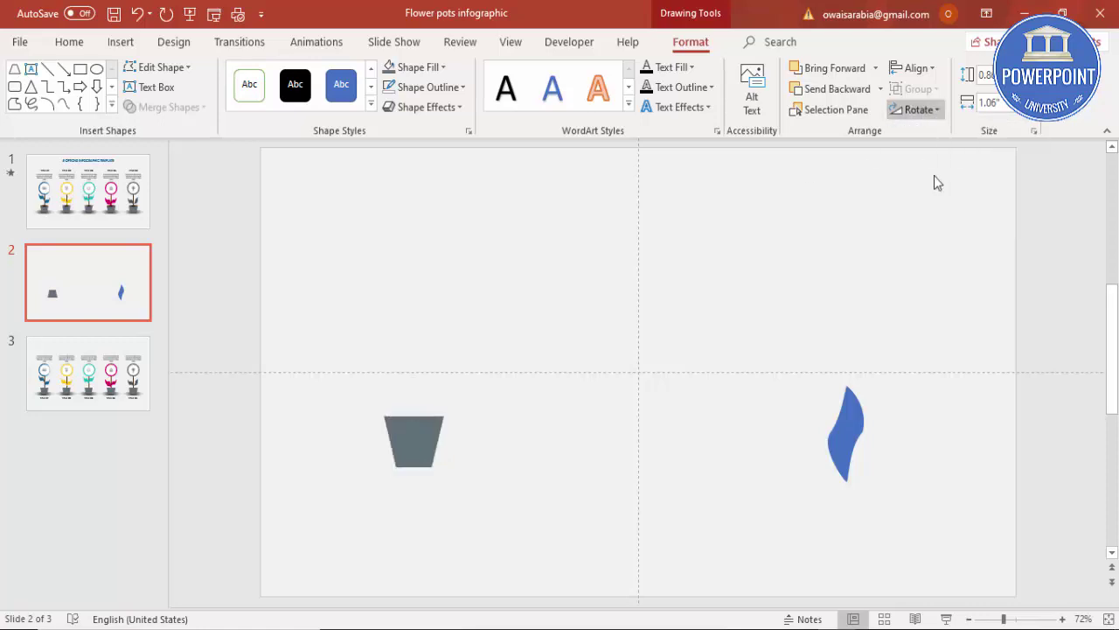
{"action": "left_click_drag", "start_coordinate": [415, 442], "coordinate": [687, 382]}
{"action": "mouse_move", "coordinate": [662, 425]}
{"action": "left_mouse_down"}
{"action": "mouse_move", "coordinate": [670, 408]}
{"action": "mouse_move", "coordinate": [662, 411]}
{"action": "left_mouse_up"}
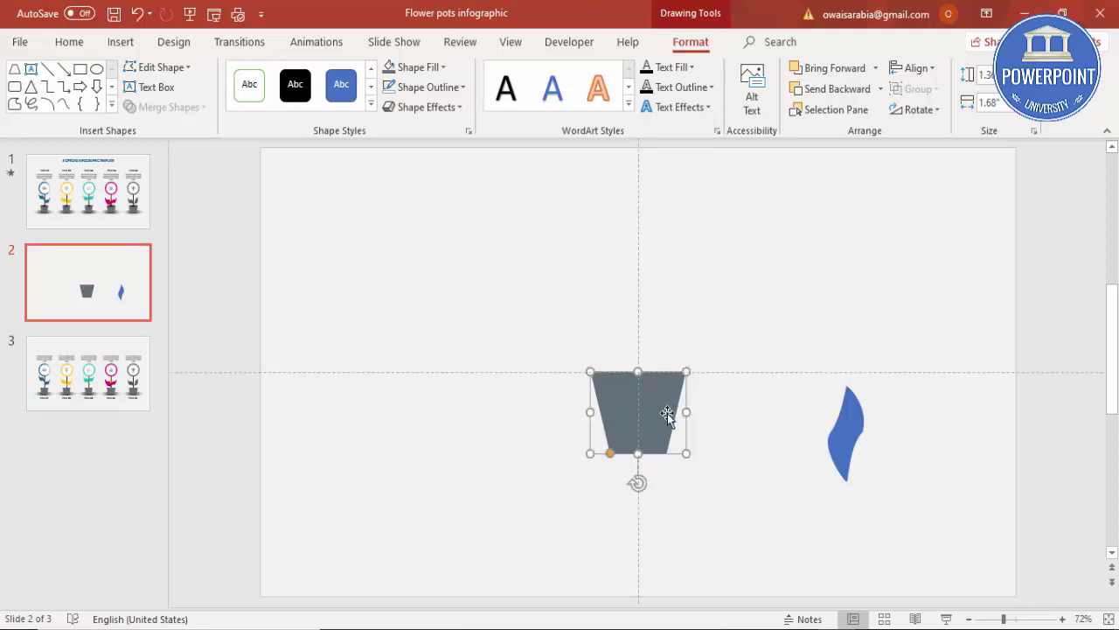
{"action": "left_click", "coordinate": [704, 434]}
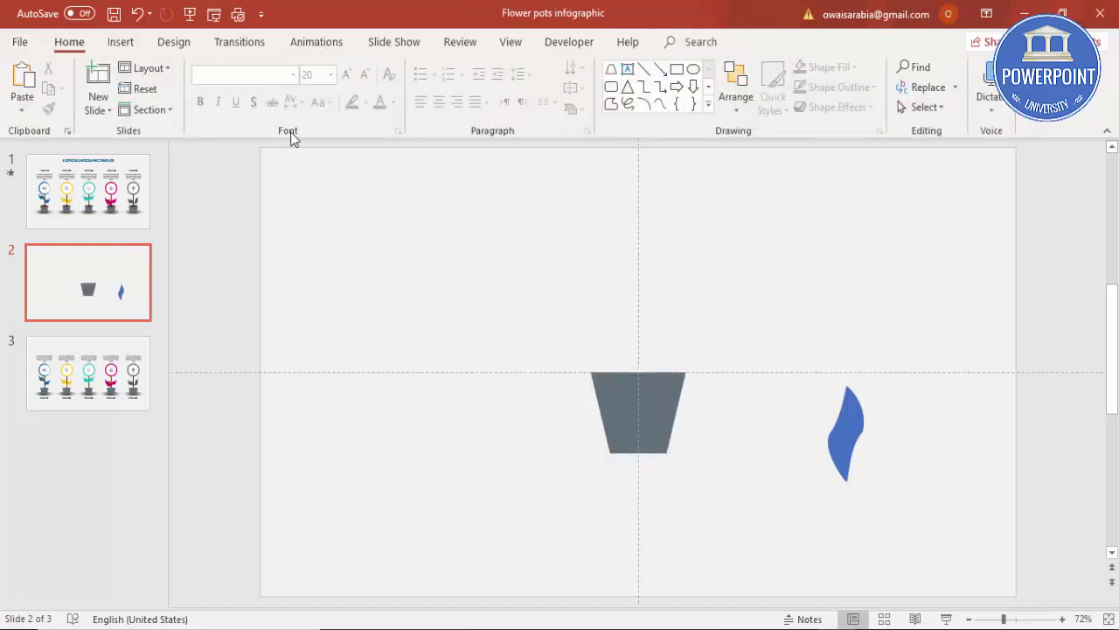
{"action": "left_click", "coordinate": [123, 41]}
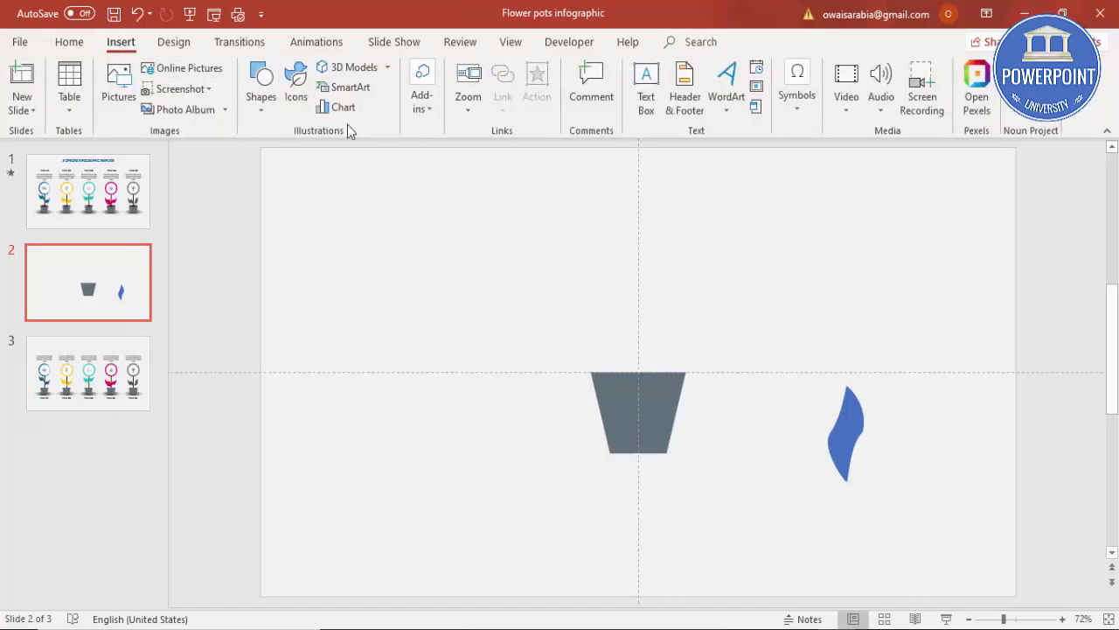
Step: Draw a thin outline-free vertical rectangle rising from the pot's top
{"action": "left_click", "coordinate": [265, 112]}
{"action": "left_click", "coordinate": [254, 239]}
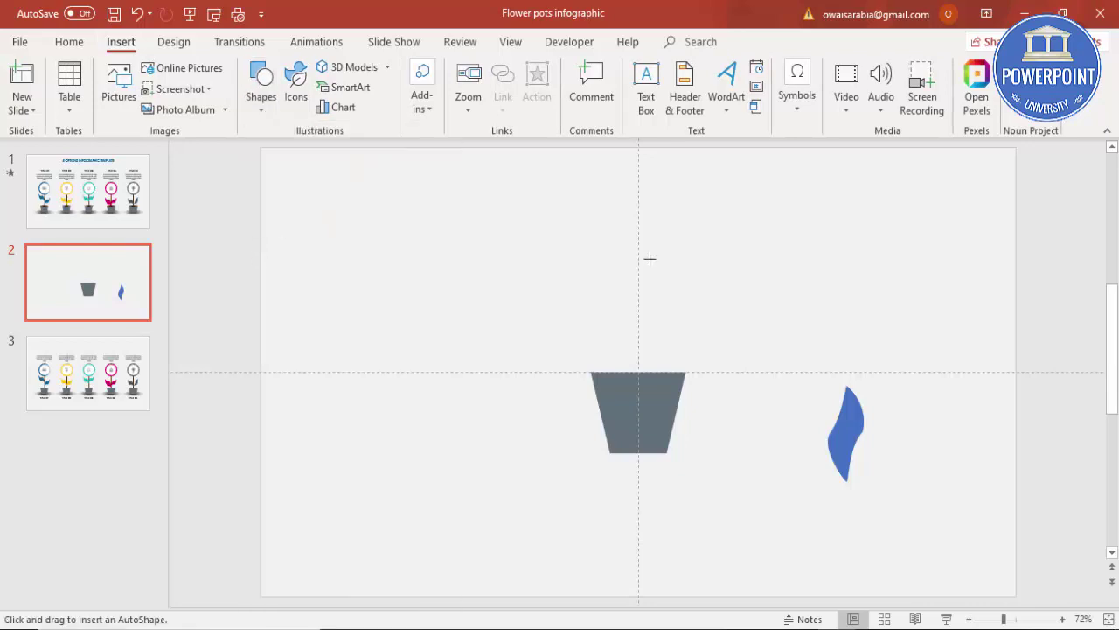
{"action": "left_click_drag", "start_coordinate": [634, 275], "coordinate": [633, 374]}
{"action": "left_click", "coordinate": [457, 86]}
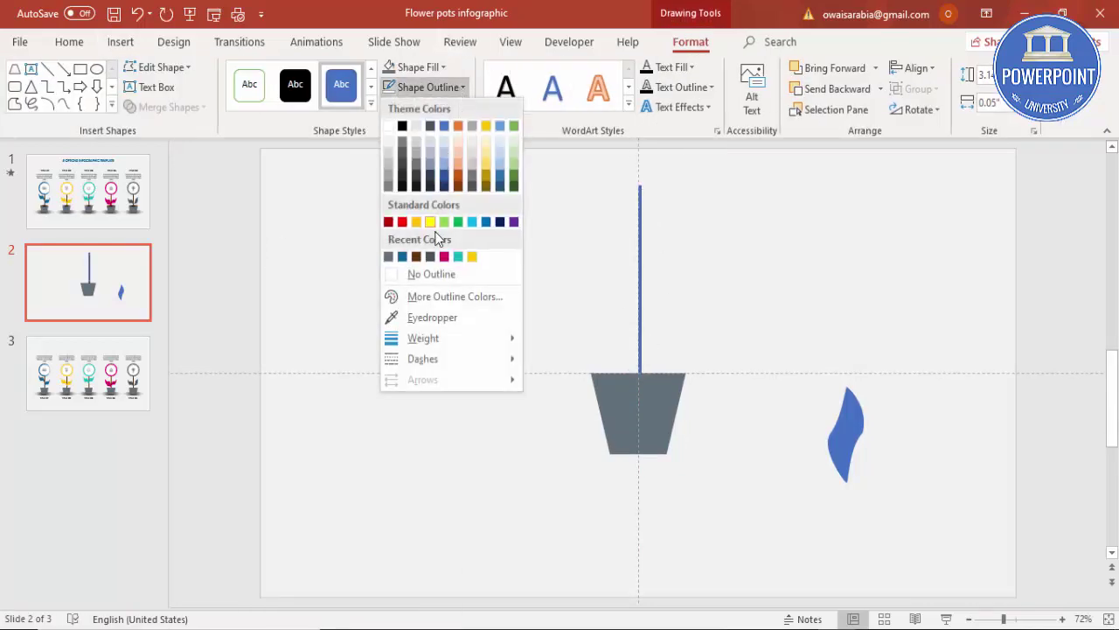
{"action": "left_click", "coordinate": [445, 275]}
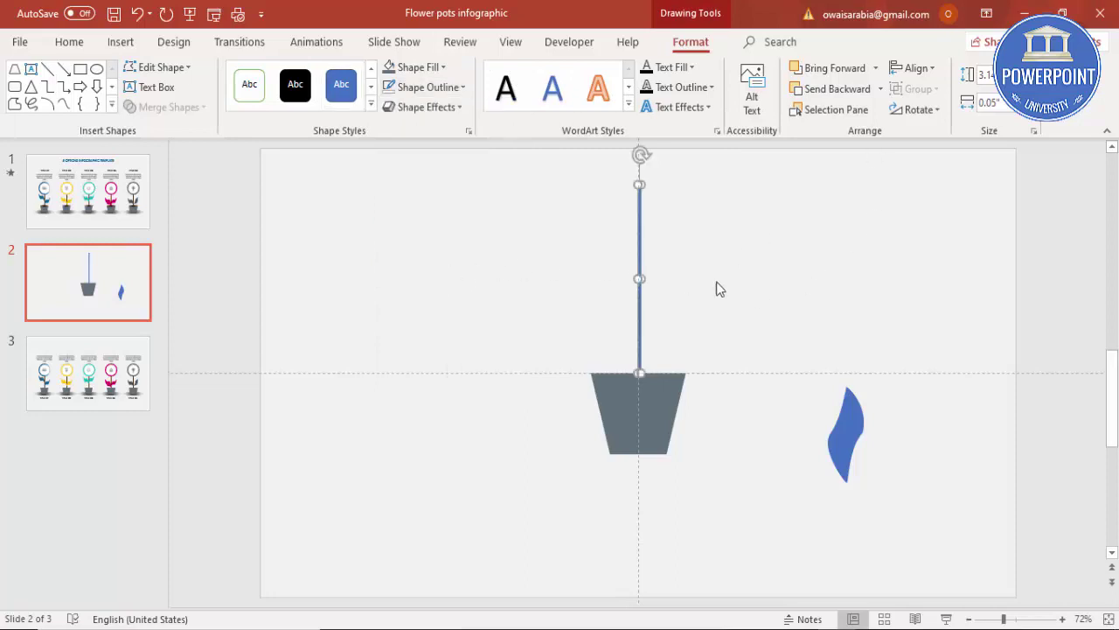
{"action": "left_click", "coordinate": [680, 305]}
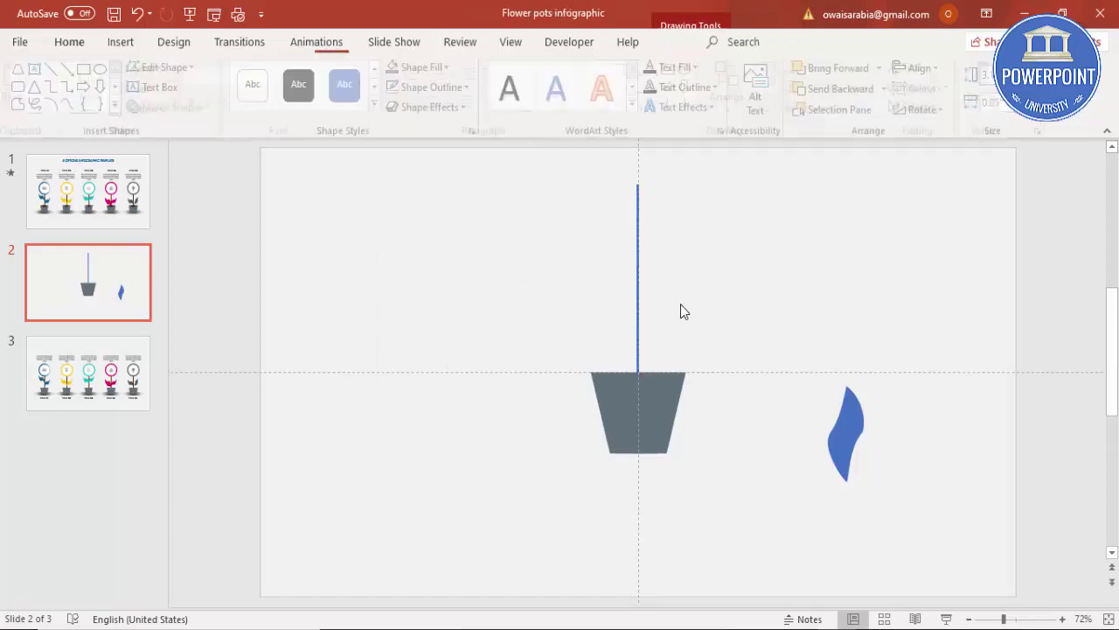
Step: Set the stem rectangle's width to 0.03"
{"action": "left_click", "coordinate": [638, 309]}
{"action": "left_click", "coordinate": [638, 310]}
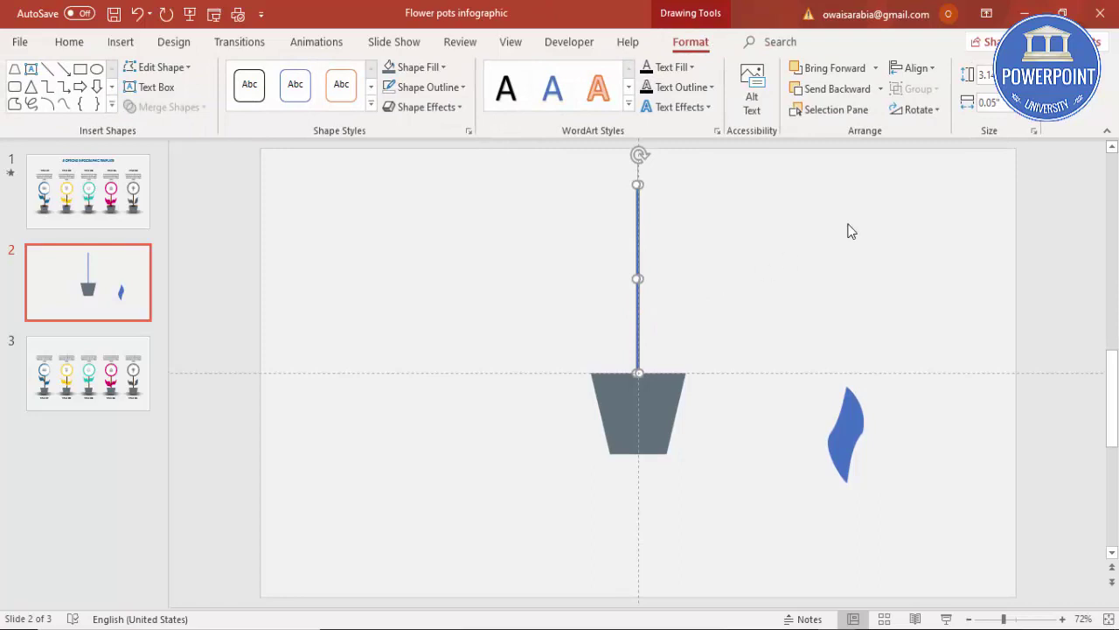
{"action": "left_click", "coordinate": [1010, 109]}
{"action": "key", "text": "Return"}
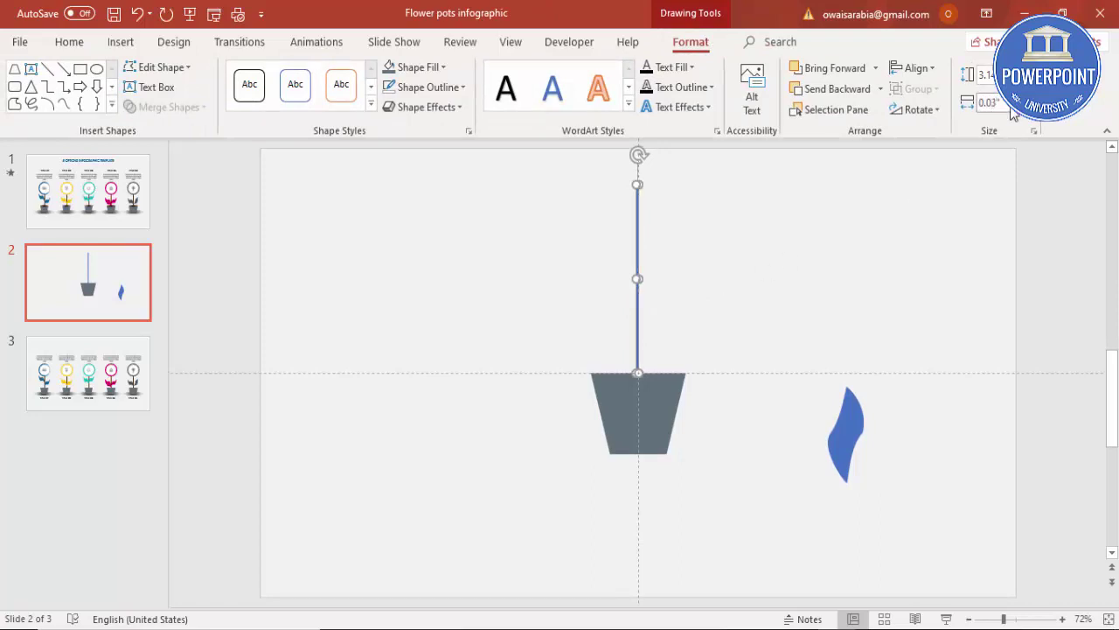
{"action": "left_click", "coordinate": [813, 226]}
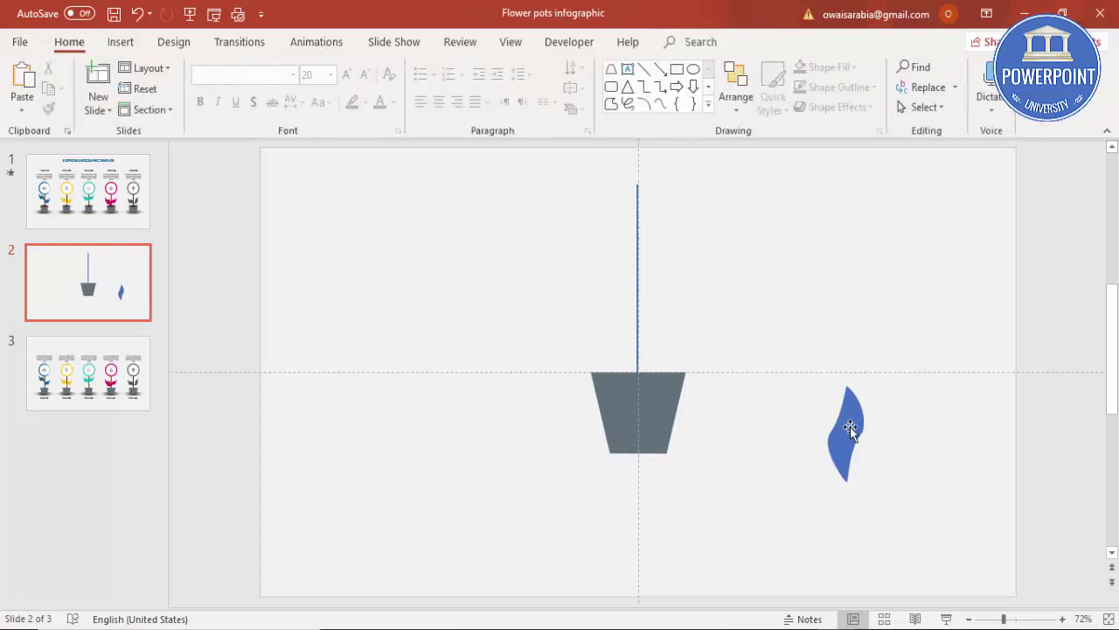
Step: Tilt the blue leaf right on the stem and add a magenta copy tilted left
{"action": "left_click_drag", "start_coordinate": [849, 430], "coordinate": [664, 305]}
{"action": "left_click_drag", "start_coordinate": [663, 251], "coordinate": [717, 249]}
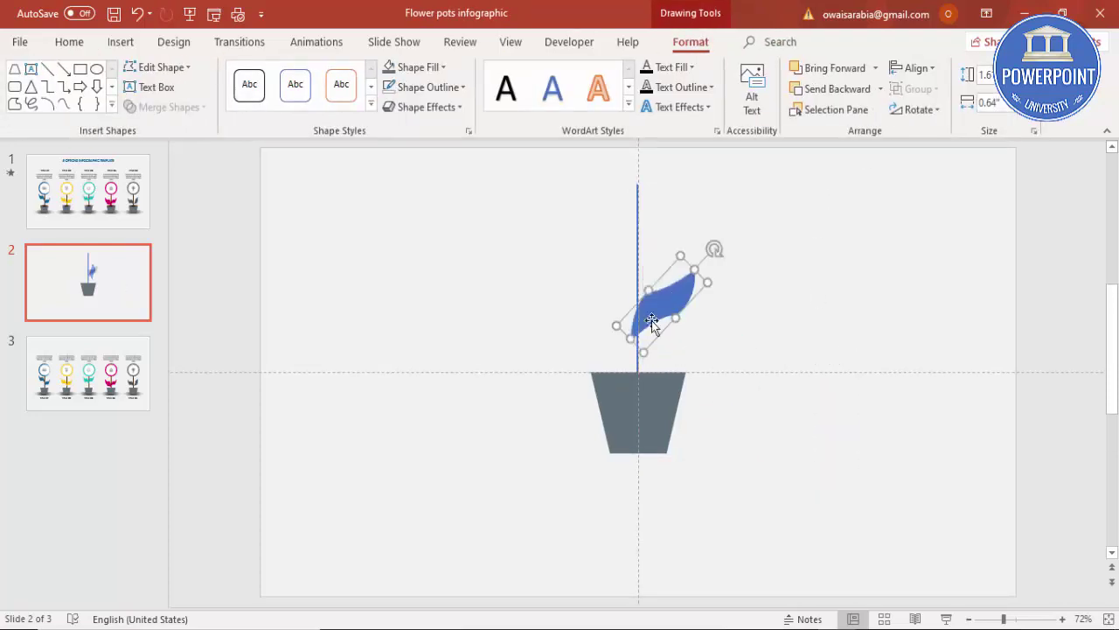
{"action": "left_click_drag", "start_coordinate": [677, 304], "coordinate": [603, 278]}
{"action": "left_click_drag", "start_coordinate": [645, 220], "coordinate": [596, 272]}
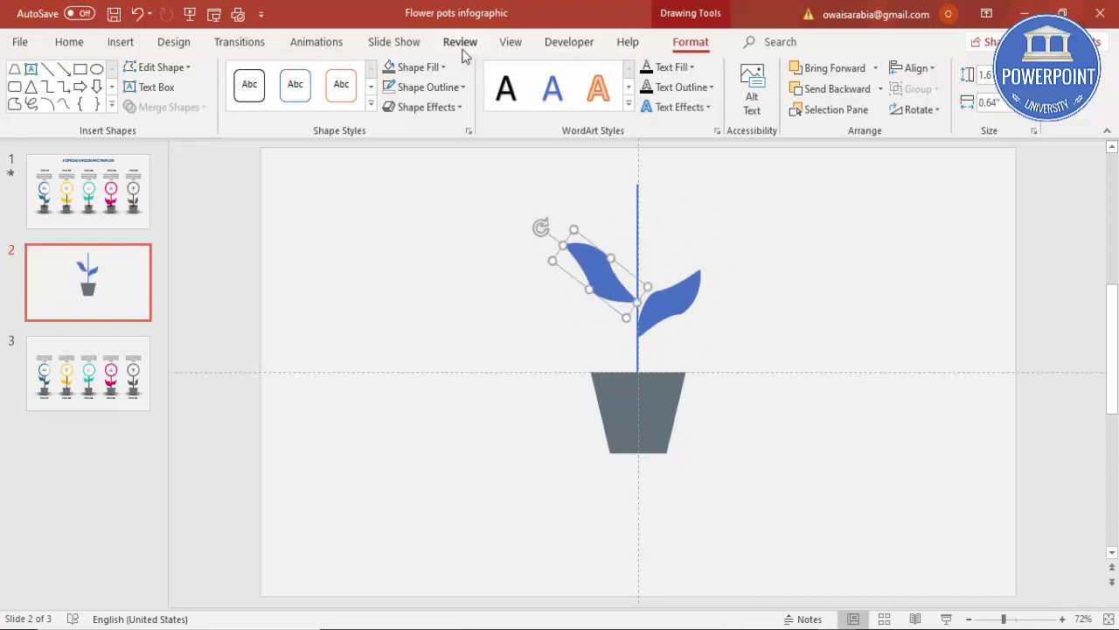
{"action": "left_click", "coordinate": [428, 67]}
{"action": "left_click", "coordinate": [444, 236]}
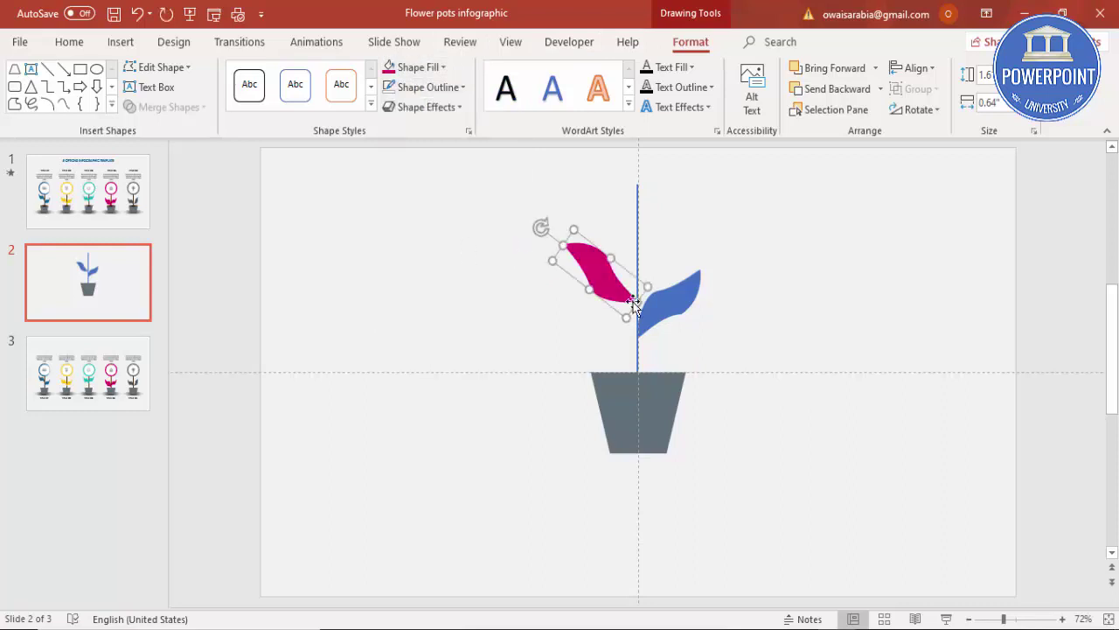
{"action": "left_click", "coordinate": [662, 301]}
Step: Fill the right leaf magenta and the stem dark brown
{"action": "left_click", "coordinate": [411, 68]}
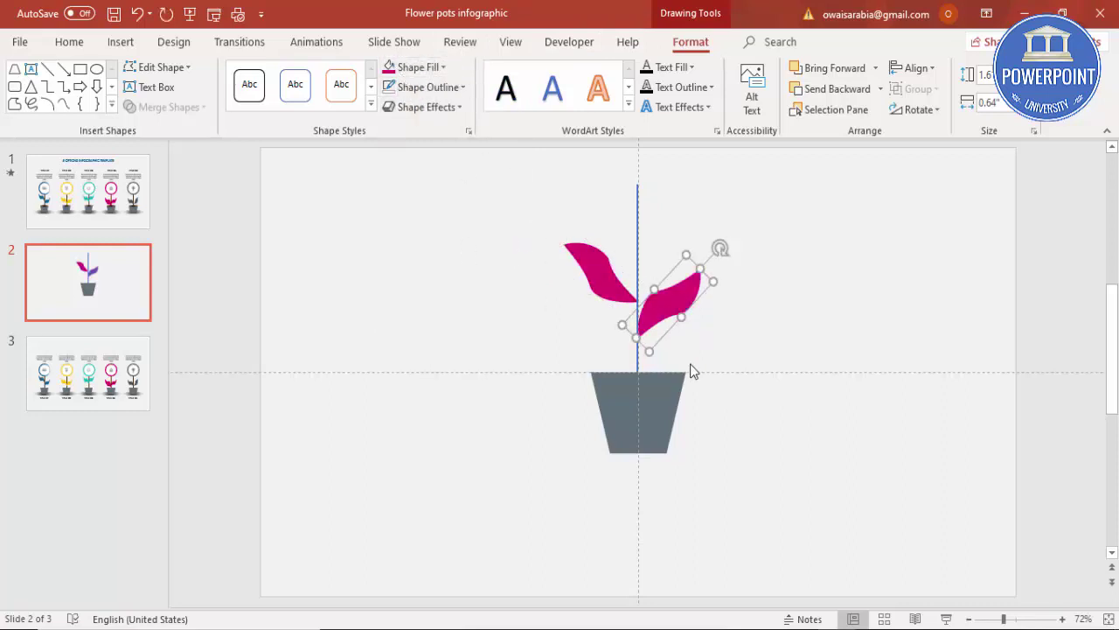
{"action": "left_click", "coordinate": [692, 369]}
{"action": "left_click", "coordinate": [637, 206]}
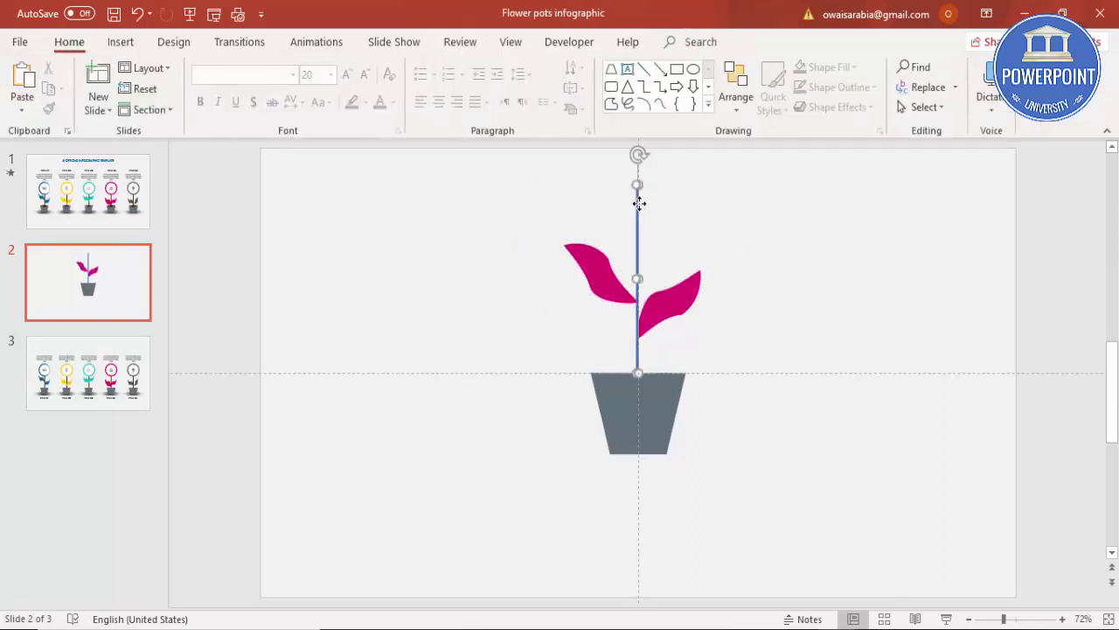
{"action": "left_click", "coordinate": [417, 67]}
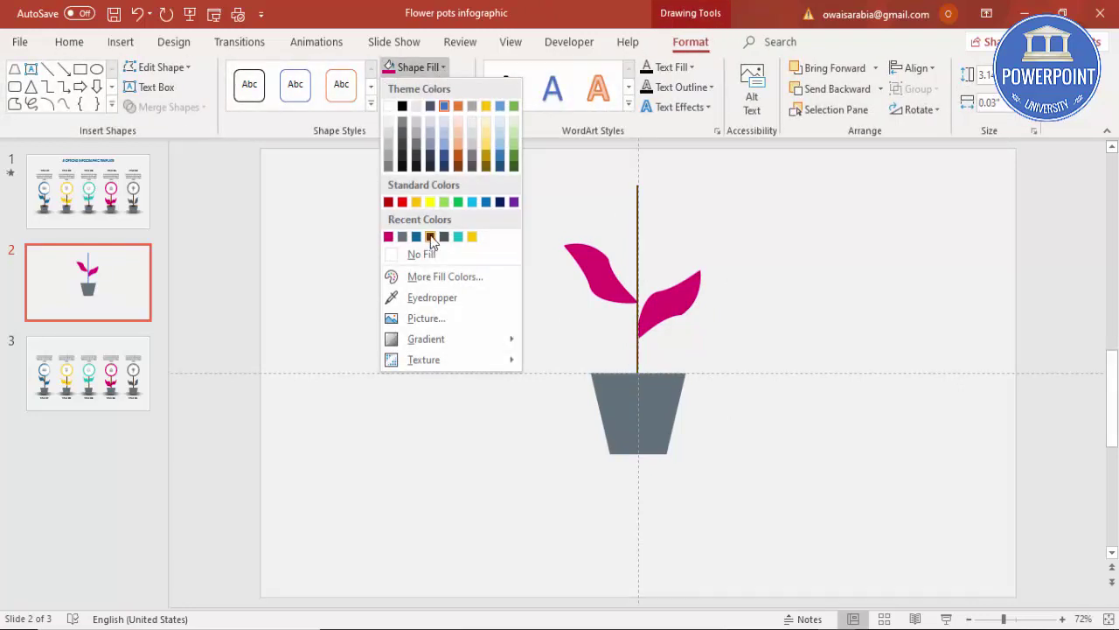
{"action": "left_click", "coordinate": [431, 237]}
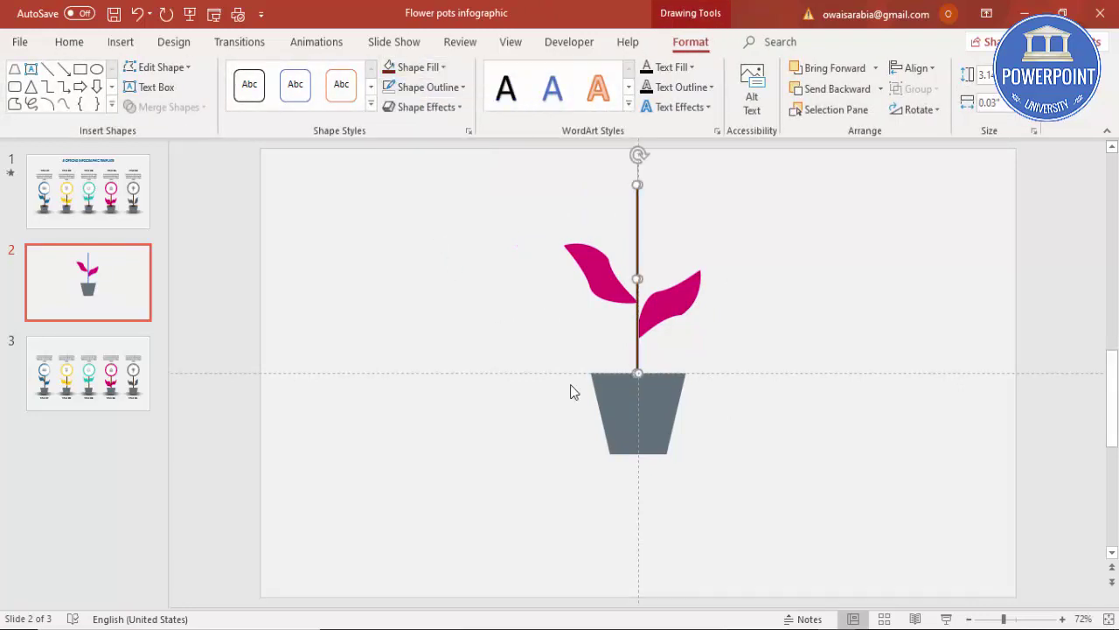
{"action": "left_click", "coordinate": [757, 520]}
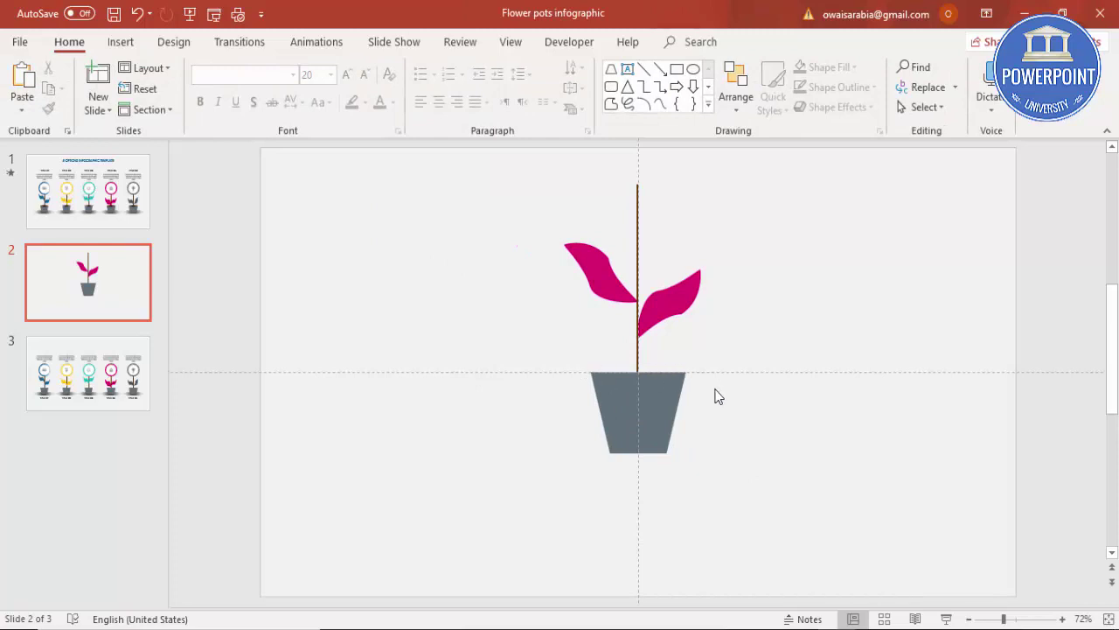
{"action": "left_click", "coordinate": [121, 42]}
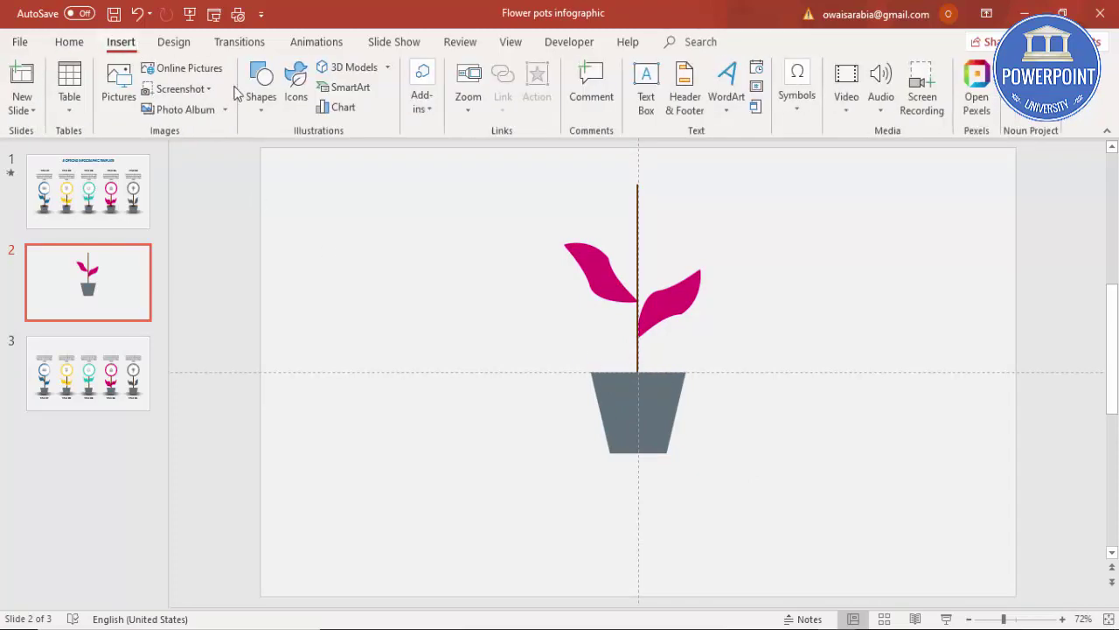
Step: Draw a flattened, outline-free brown oval across the pot's top rim as soil
{"action": "left_click", "coordinate": [260, 97]}
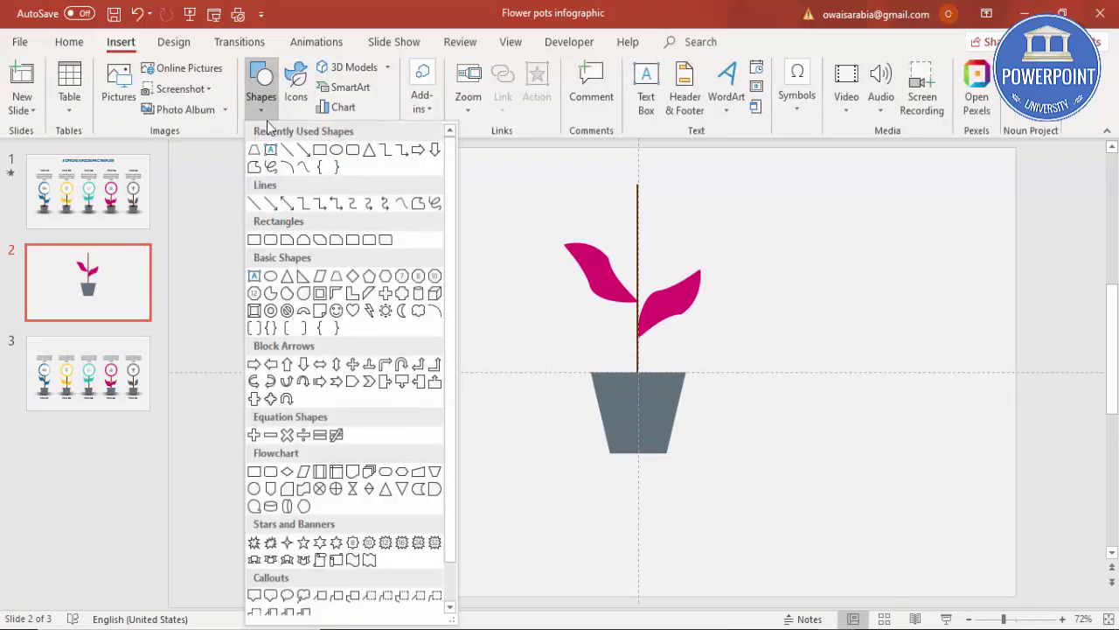
{"action": "left_click", "coordinate": [270, 275]}
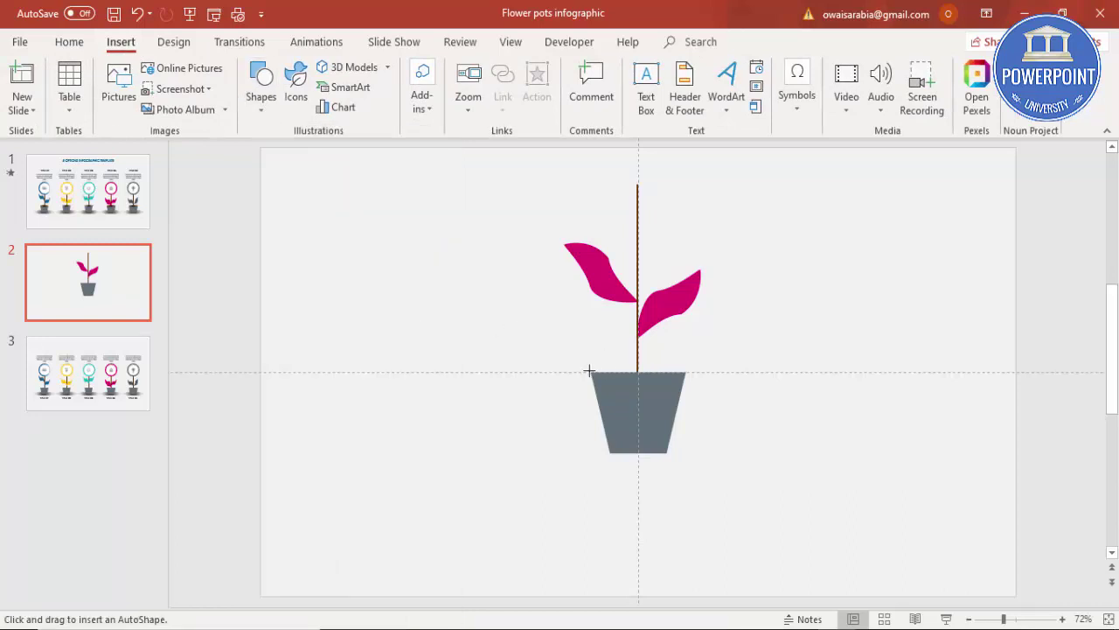
{"action": "left_click_drag", "start_coordinate": [592, 374], "coordinate": [664, 376]}
{"action": "left_click", "coordinate": [441, 90]}
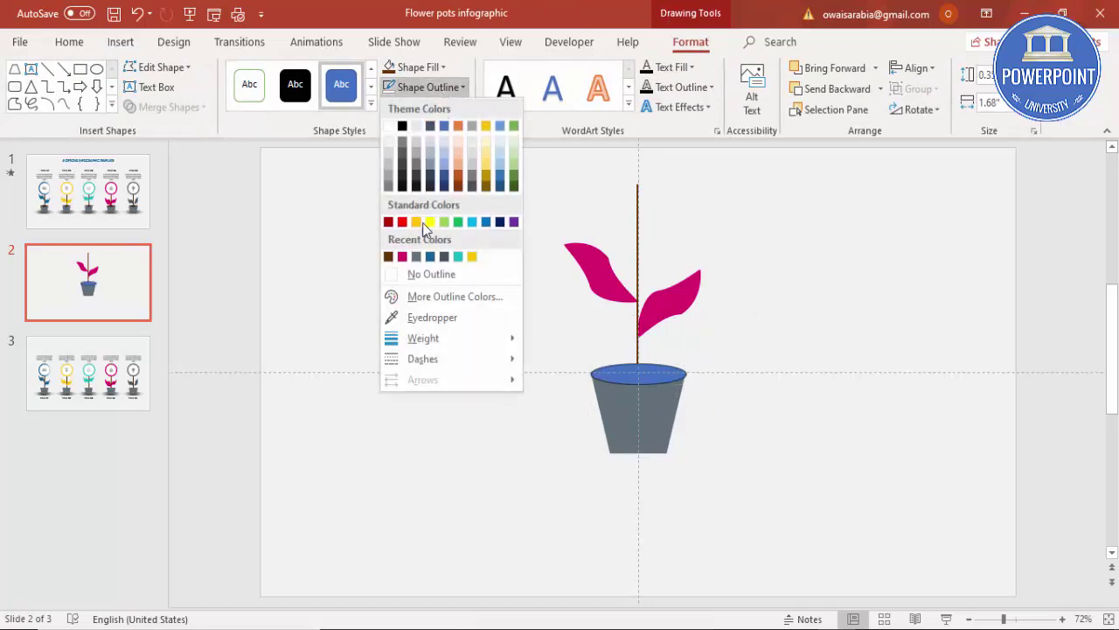
{"action": "left_click", "coordinate": [435, 276]}
{"action": "left_click", "coordinate": [418, 72]}
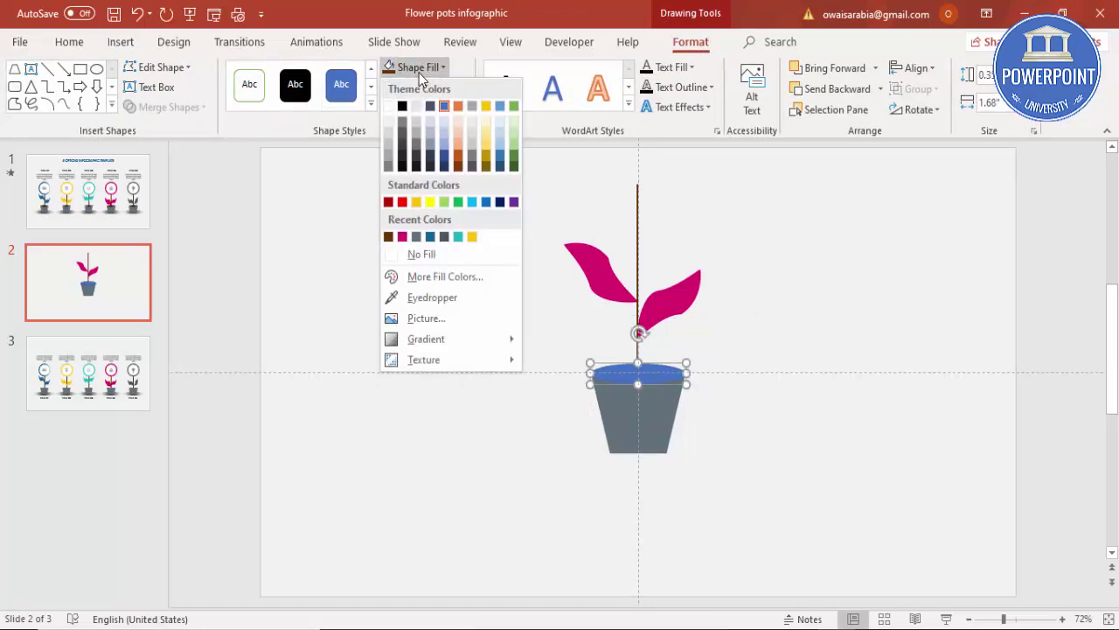
{"action": "left_click", "coordinate": [389, 237]}
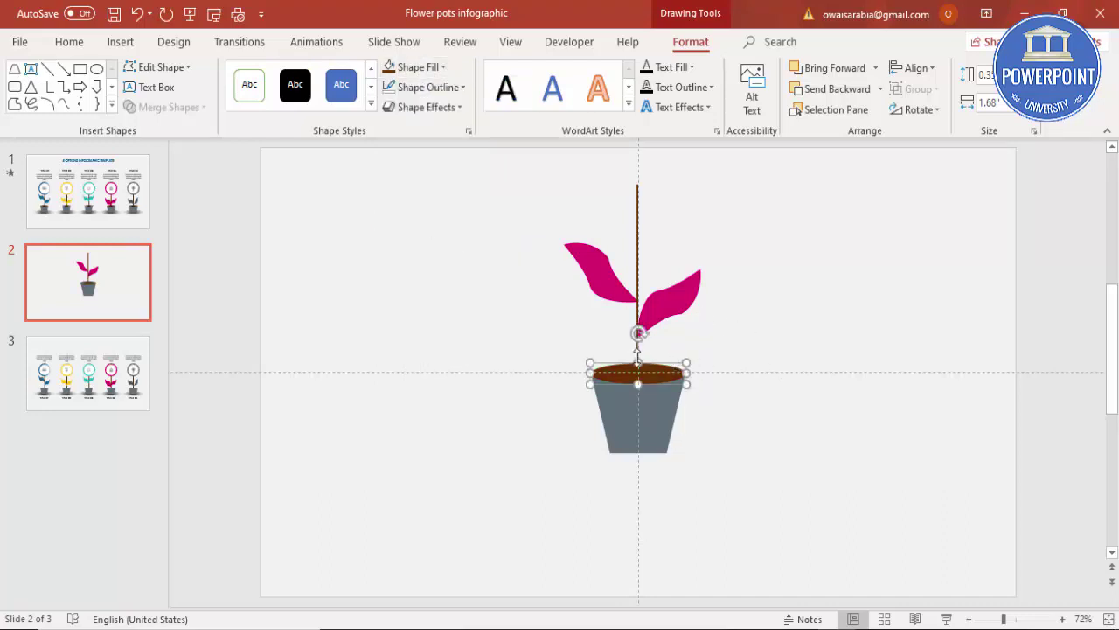
{"action": "left_click_drag", "start_coordinate": [638, 364], "coordinate": [654, 374]}
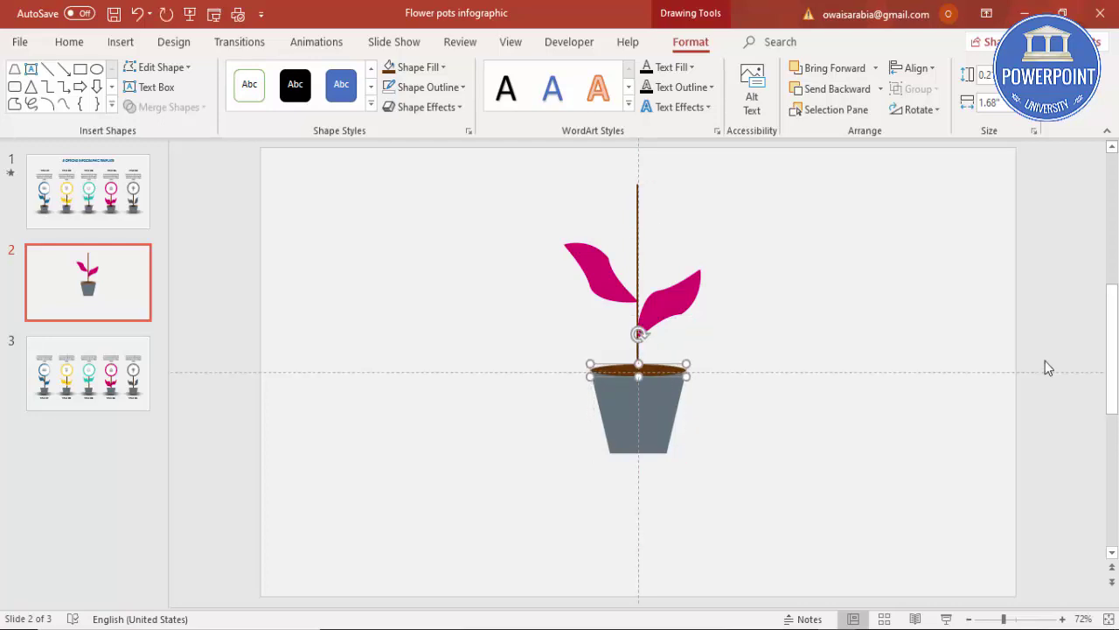
{"action": "left_click", "coordinate": [825, 317]}
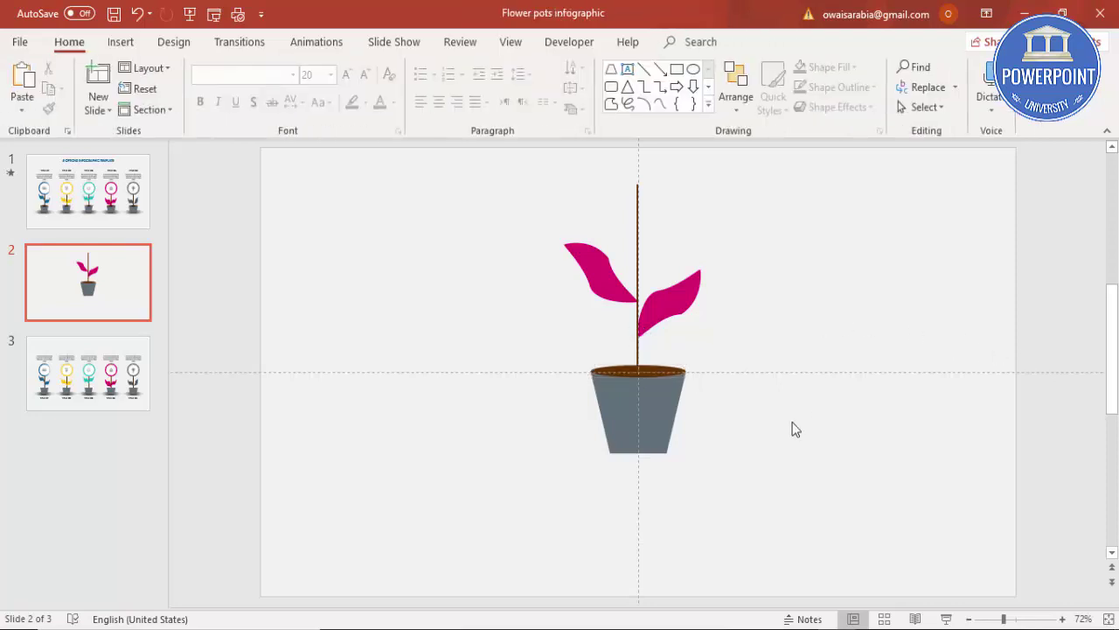
Step: Select the whole plant and move it left and down
{"action": "left_click_drag", "start_coordinate": [810, 516], "coordinate": [462, 123]}
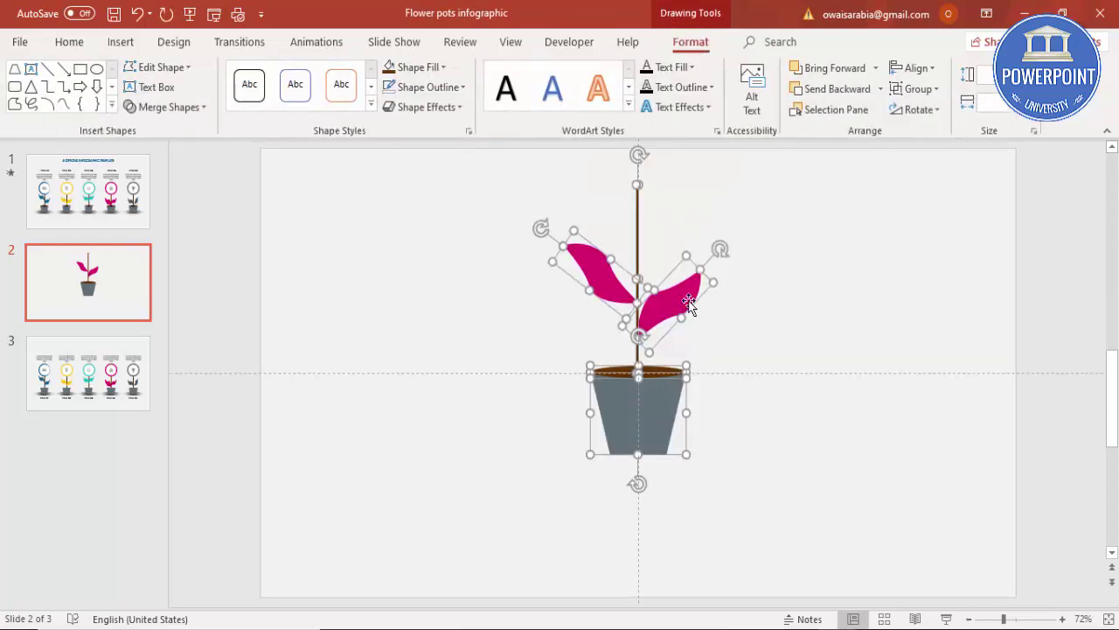
{"action": "left_click_drag", "start_coordinate": [627, 314], "coordinate": [476, 376]}
{"action": "left_click", "coordinate": [551, 408]}
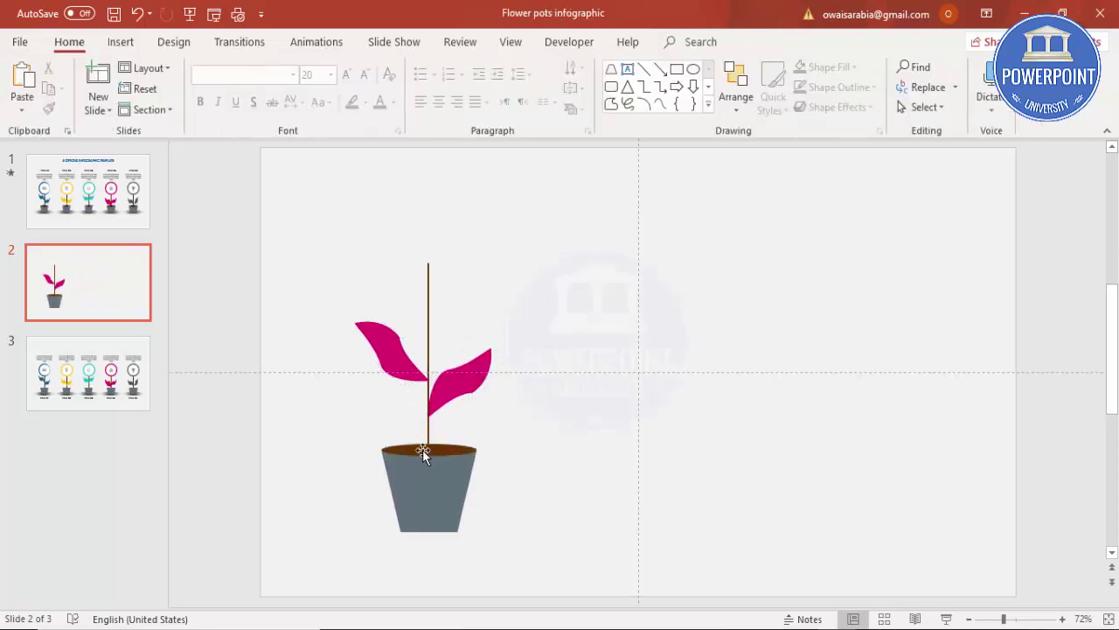
Step: Draw an outline-free circle above the stem and lay a smaller copy over it
{"action": "left_click", "coordinate": [120, 42]}
{"action": "left_click", "coordinate": [262, 112]}
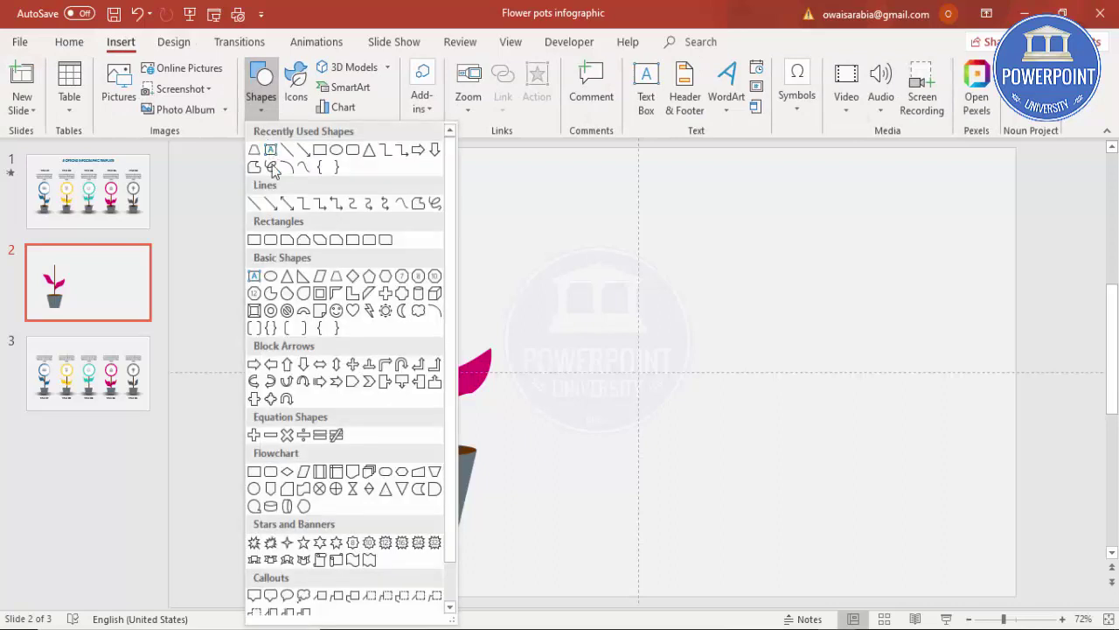
{"action": "left_click", "coordinate": [270, 275]}
{"action": "mouse_move", "coordinate": [502, 199]}
{"action": "left_mouse_down"}
{"action": "mouse_move", "coordinate": [548, 269]}
{"action": "mouse_move", "coordinate": [599, 308]}
{"action": "mouse_move", "coordinate": [464, 257]}
{"action": "mouse_move", "coordinate": [443, 254]}
{"action": "mouse_move", "coordinate": [446, 264]}
{"action": "left_mouse_up"}
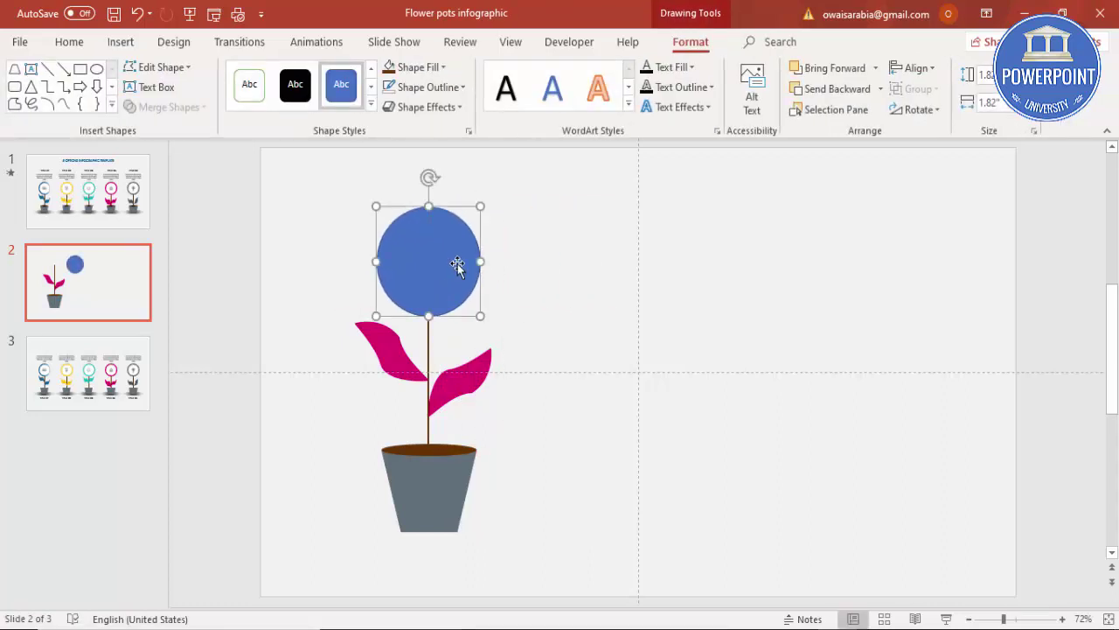
{"action": "left_click", "coordinate": [433, 87]}
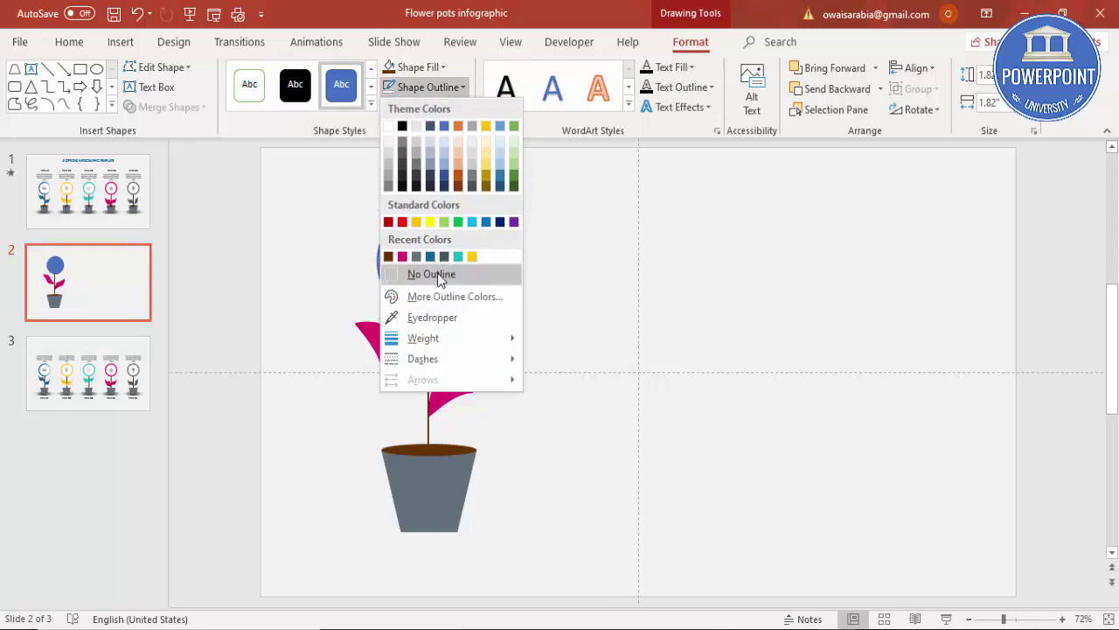
{"action": "left_click", "coordinate": [433, 274]}
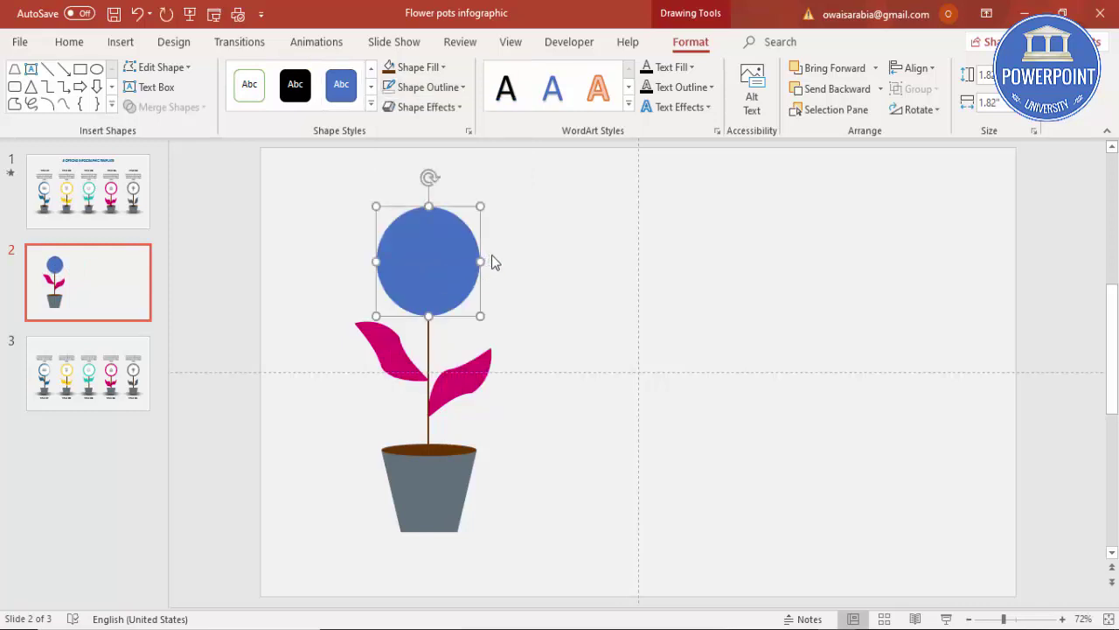
{"action": "left_click_drag", "start_coordinate": [465, 255], "coordinate": [578, 273], "text": "ctrl"}
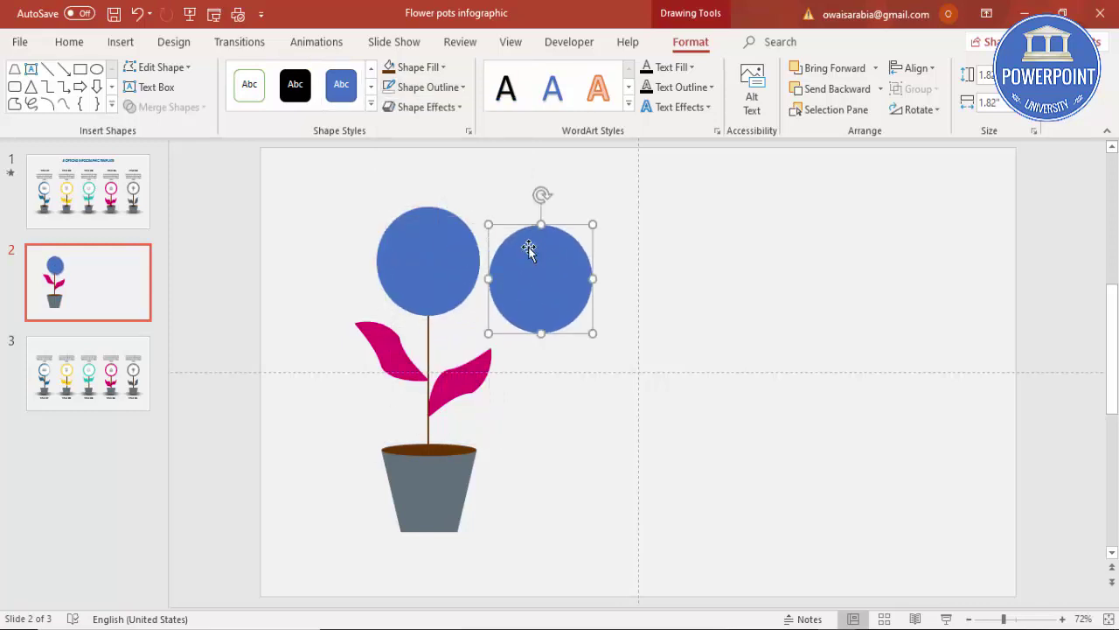
{"action": "left_click_drag", "start_coordinate": [494, 226], "coordinate": [426, 244]}
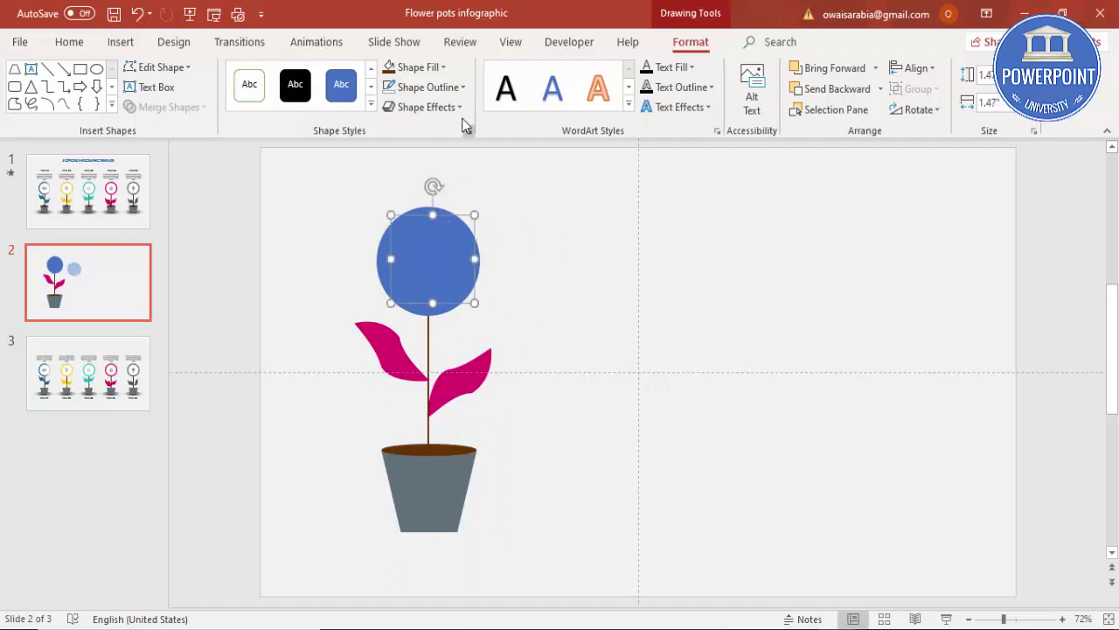
Step: Fill the small circle white and align both circles centre and middle
{"action": "left_click", "coordinate": [416, 68]}
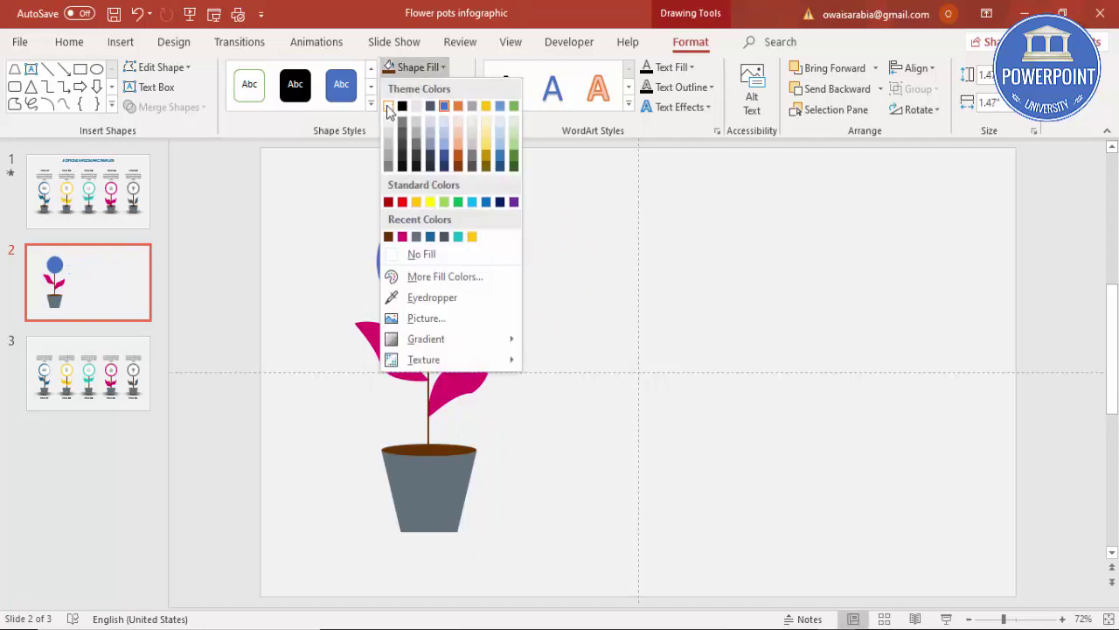
{"action": "left_click", "coordinate": [389, 107]}
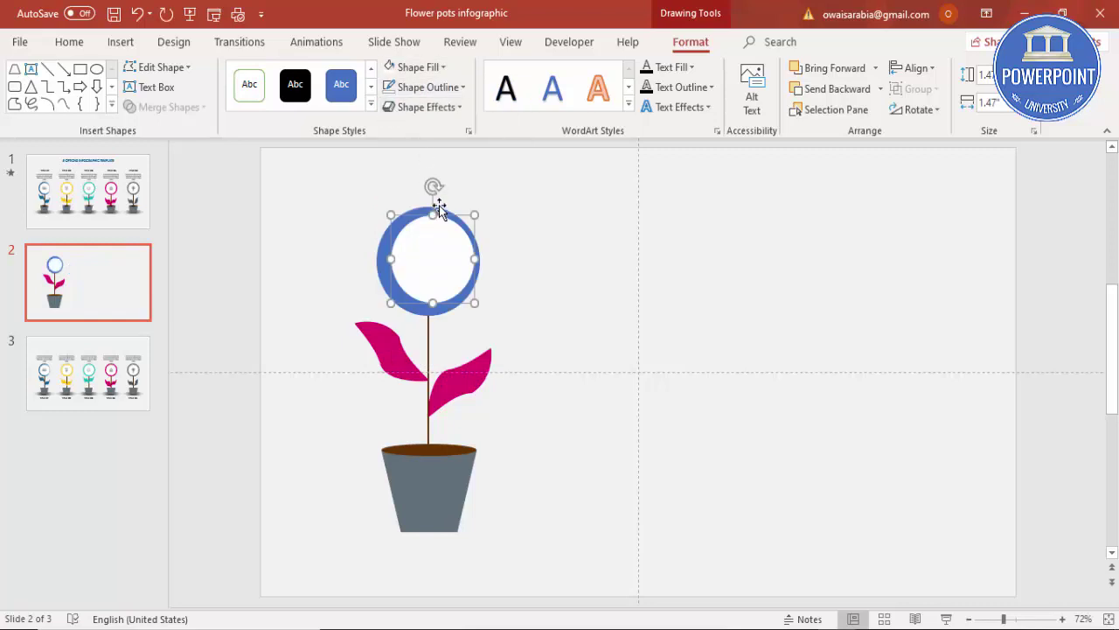
{"action": "left_click", "coordinate": [439, 206], "text": "shift"}
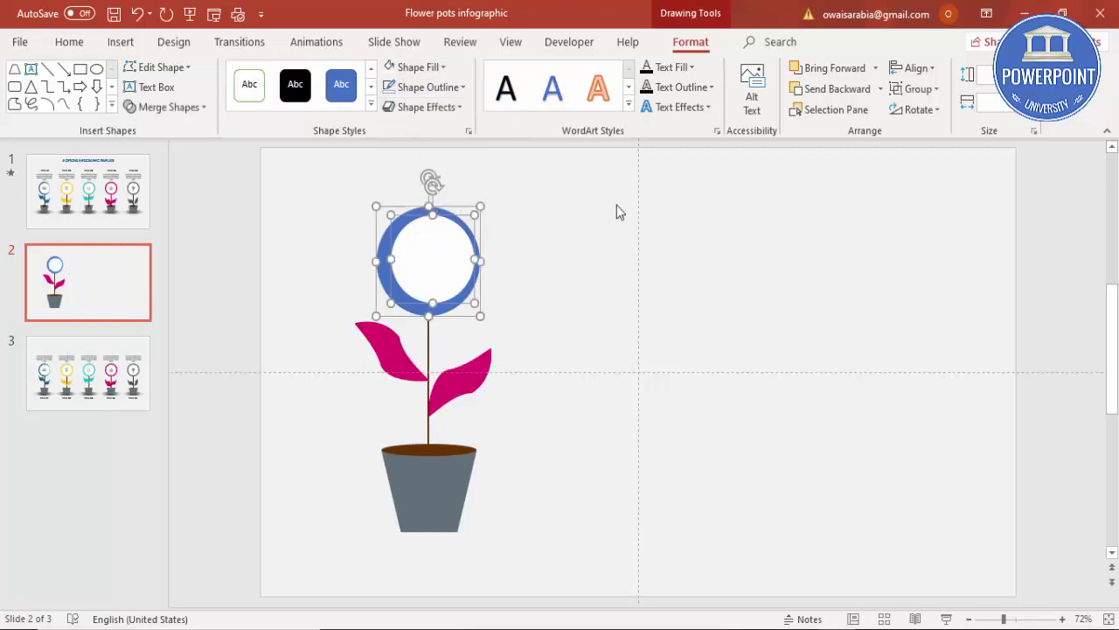
{"action": "left_click", "coordinate": [915, 68]}
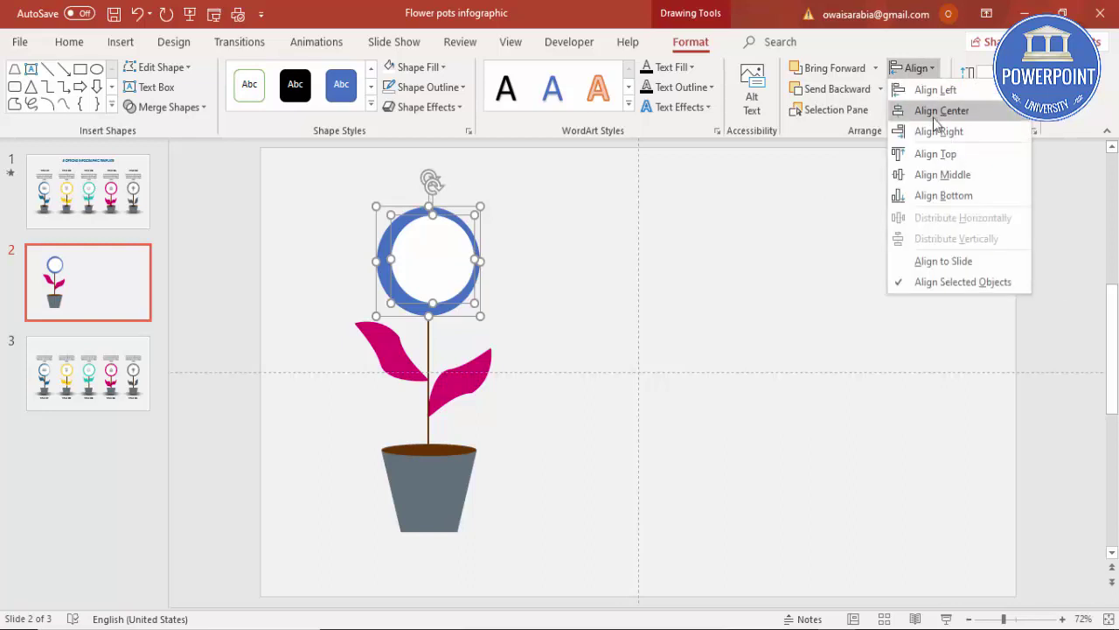
{"action": "left_click", "coordinate": [934, 111]}
{"action": "left_click", "coordinate": [916, 70]}
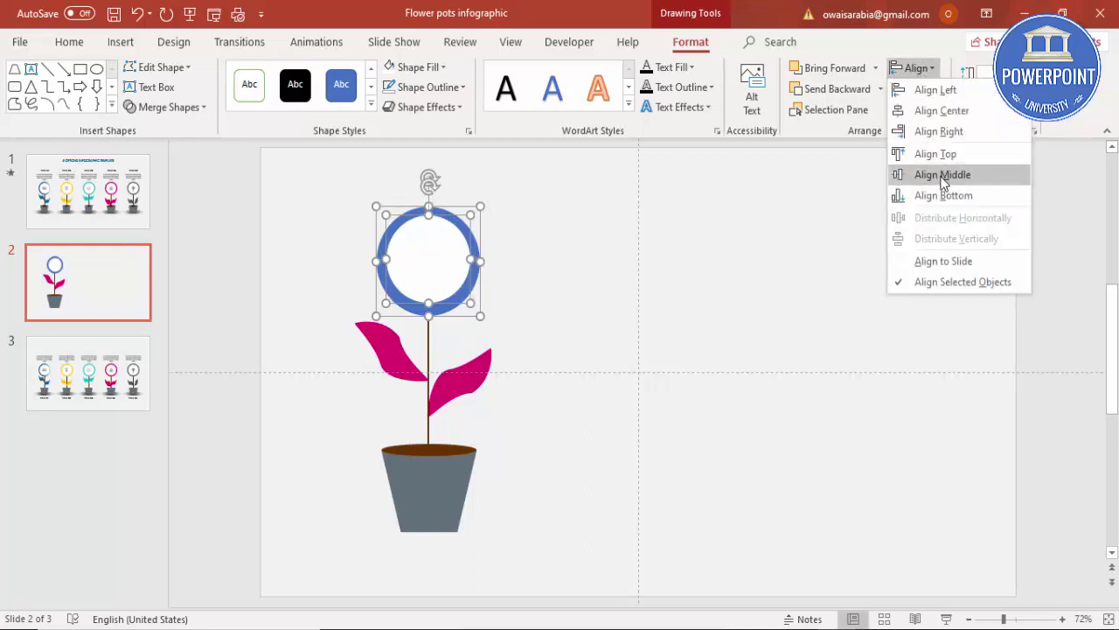
{"action": "left_click", "coordinate": [940, 174]}
{"action": "left_click", "coordinate": [584, 258]}
Step: Fill the outer ring magenta
{"action": "double_click", "coordinate": [443, 210]}
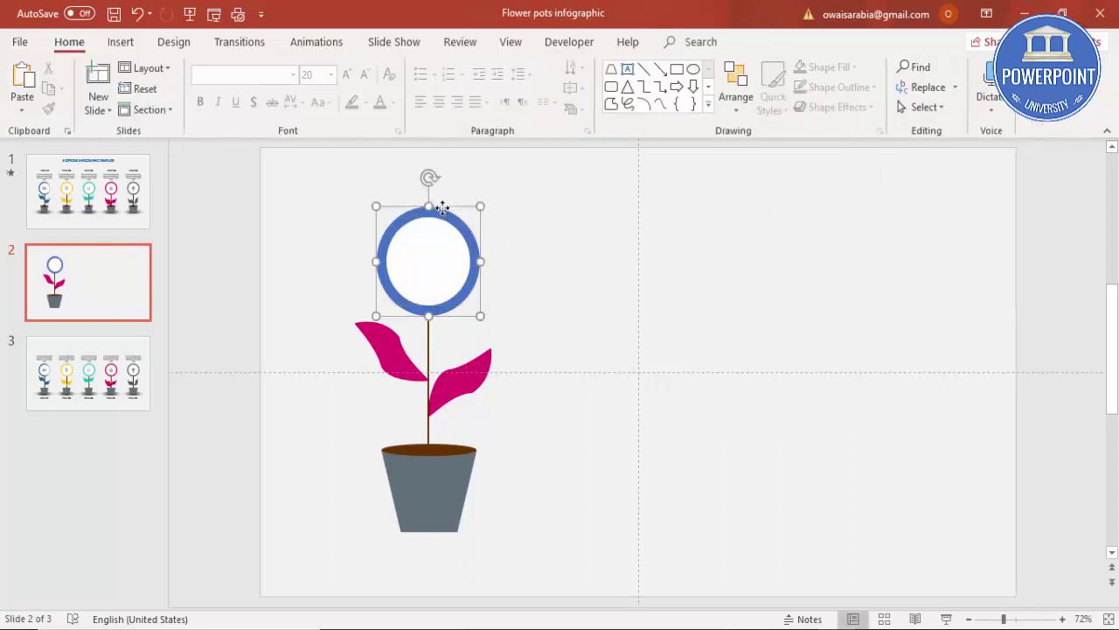
{"action": "left_click", "coordinate": [415, 67]}
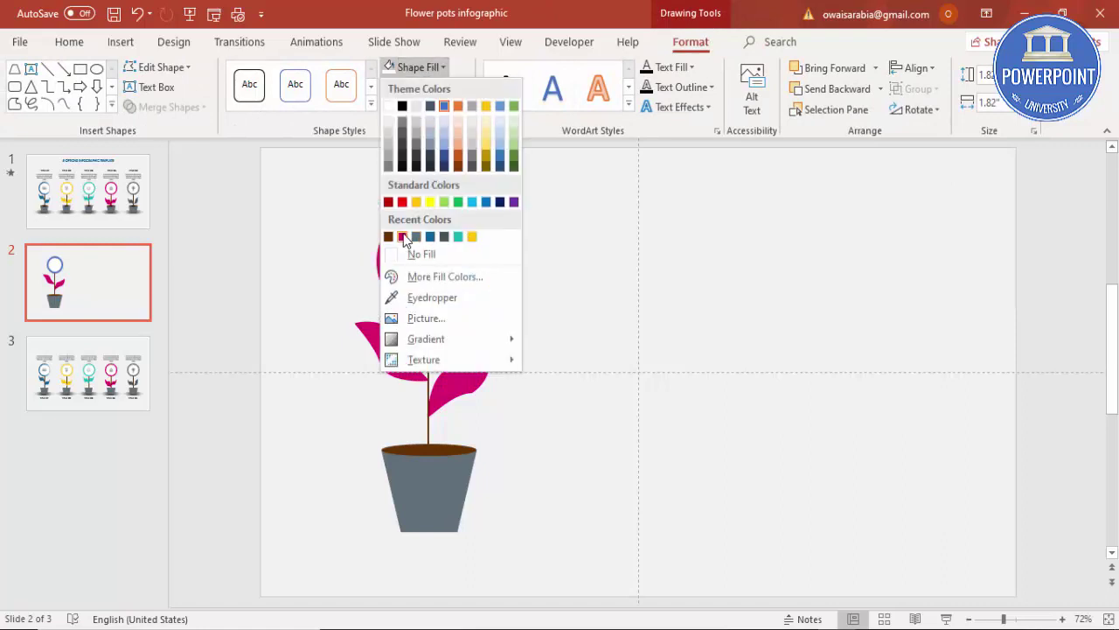
{"action": "left_click", "coordinate": [402, 237]}
{"action": "left_click", "coordinate": [539, 259]}
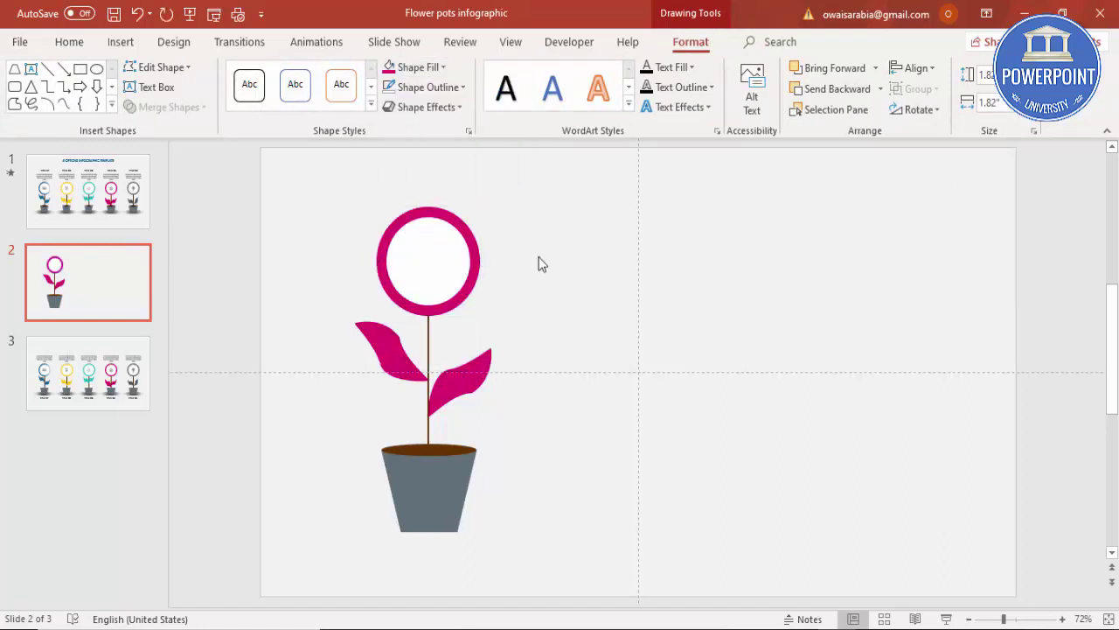
Step: Open the ring's Format Shape Effects pane and expand the Shadow settings
{"action": "left_click", "coordinate": [435, 254]}
{"action": "right_click", "coordinate": [434, 253]}
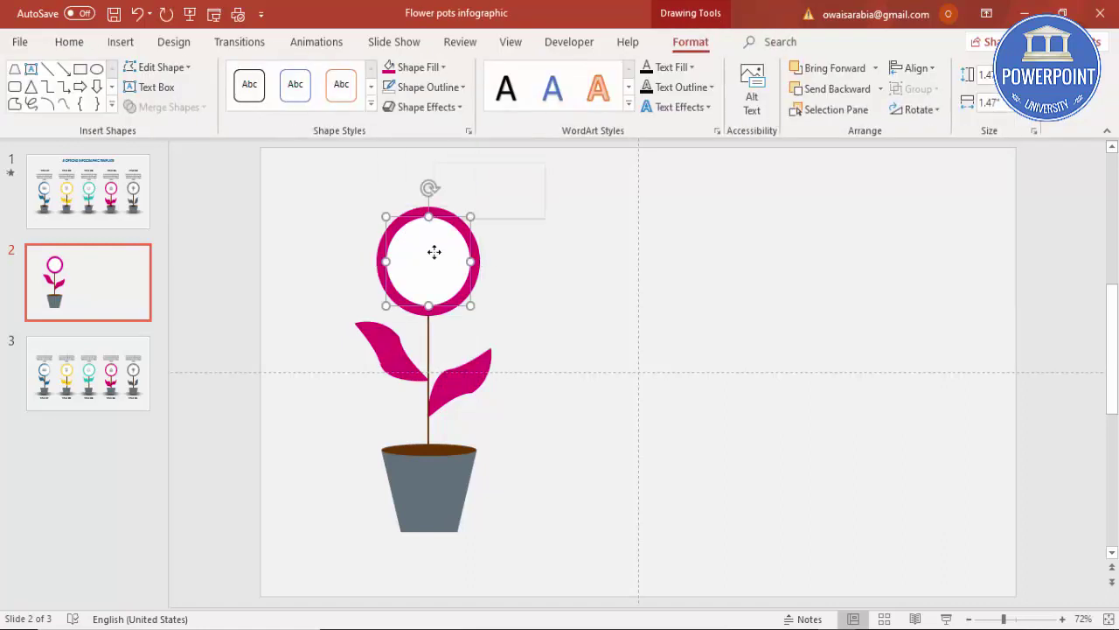
{"action": "left_click", "coordinate": [508, 598]}
{"action": "left_click", "coordinate": [942, 221]}
{"action": "left_click", "coordinate": [1001, 256]}
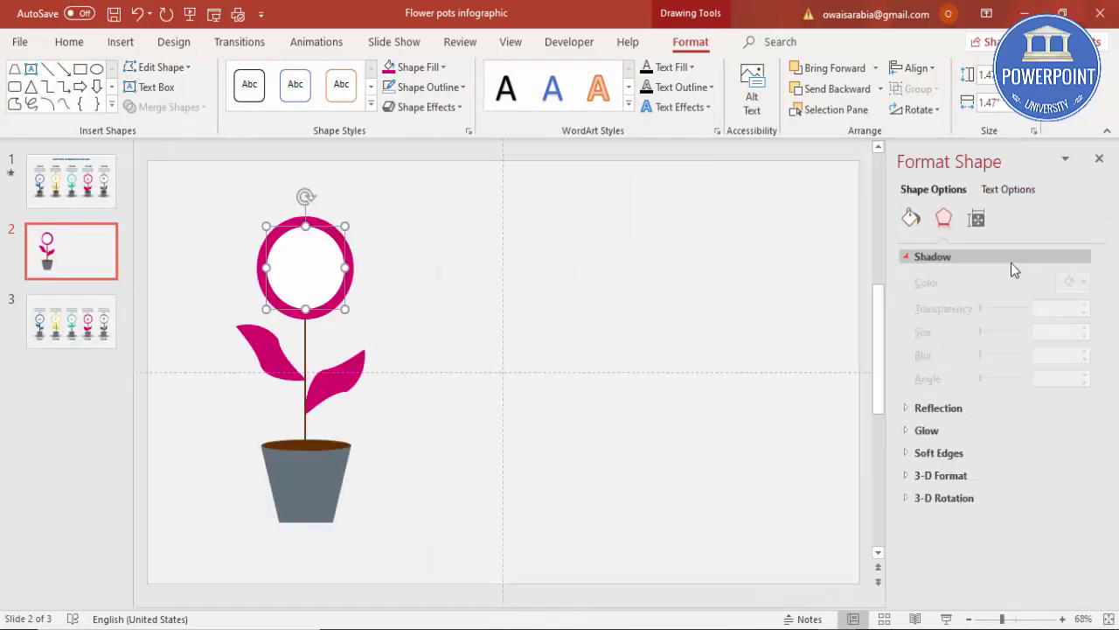
Step: Apply the first Outer shadow preset to the flower's ring, then deselect it
{"action": "left_click", "coordinate": [1072, 279]}
{"action": "left_click", "coordinate": [993, 399]}
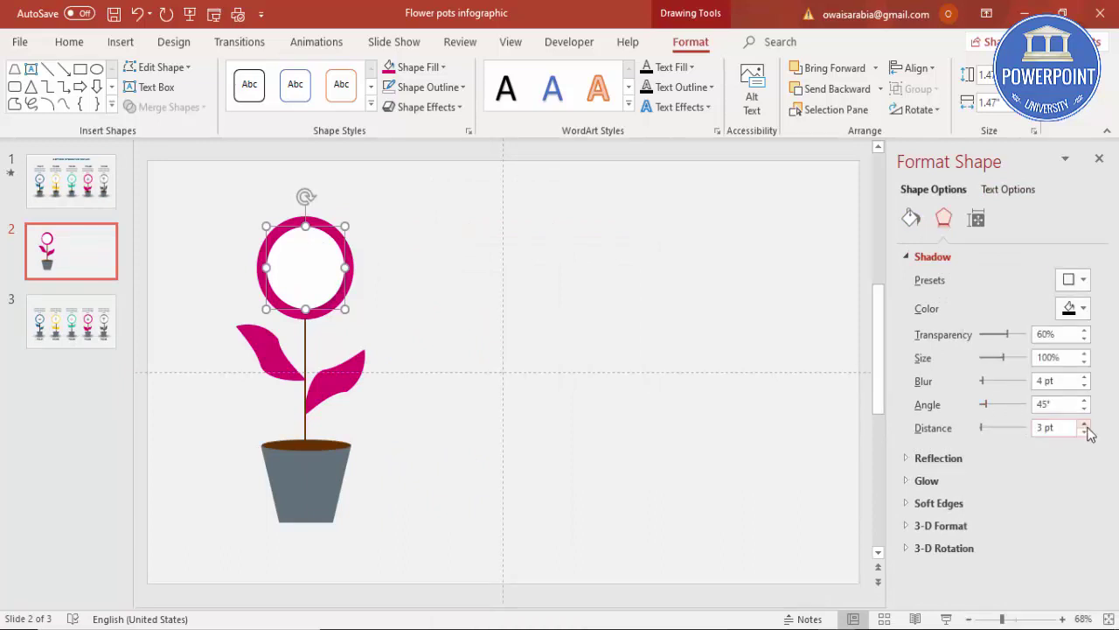
{"action": "left_click", "coordinate": [636, 313]}
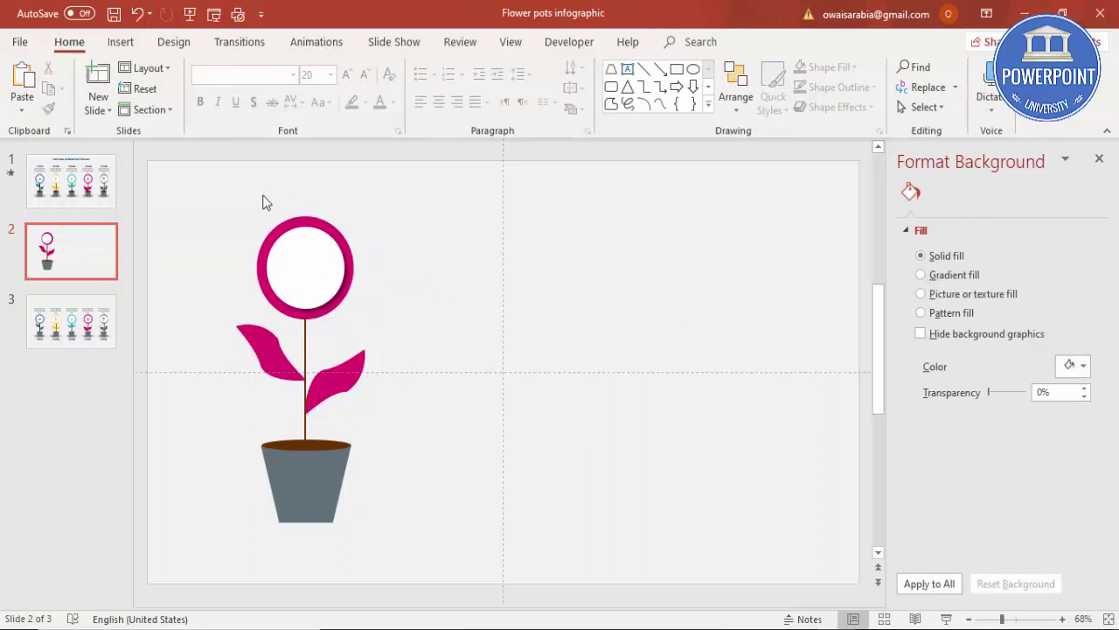
Step: Insert the third Analytics icon, a small bar chart, onto the slide
{"action": "left_click", "coordinate": [121, 41]}
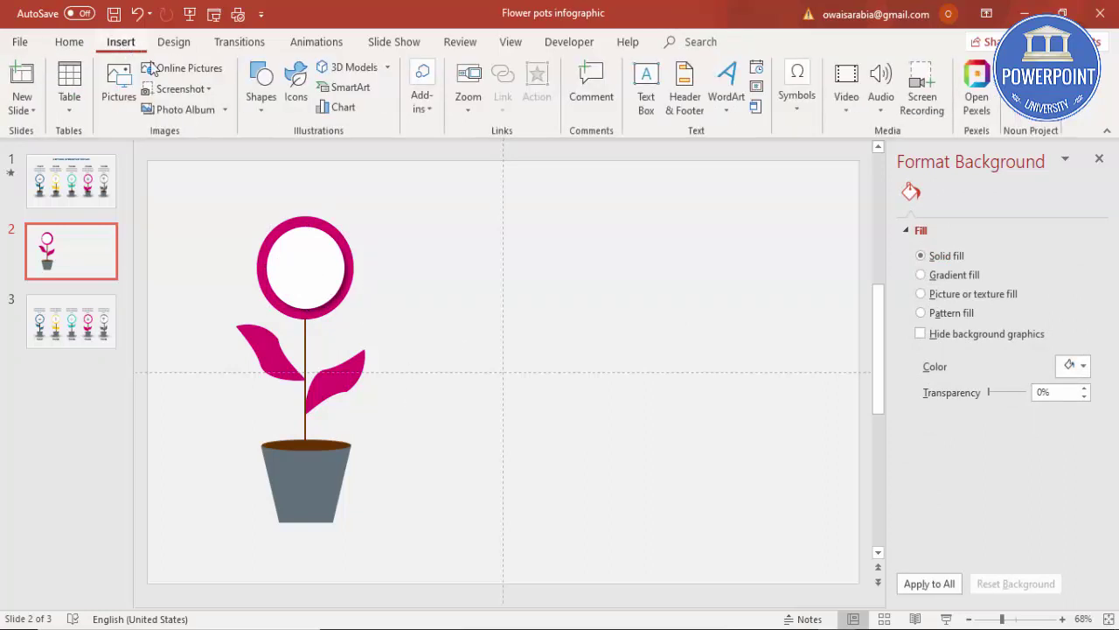
{"action": "left_click", "coordinate": [296, 88]}
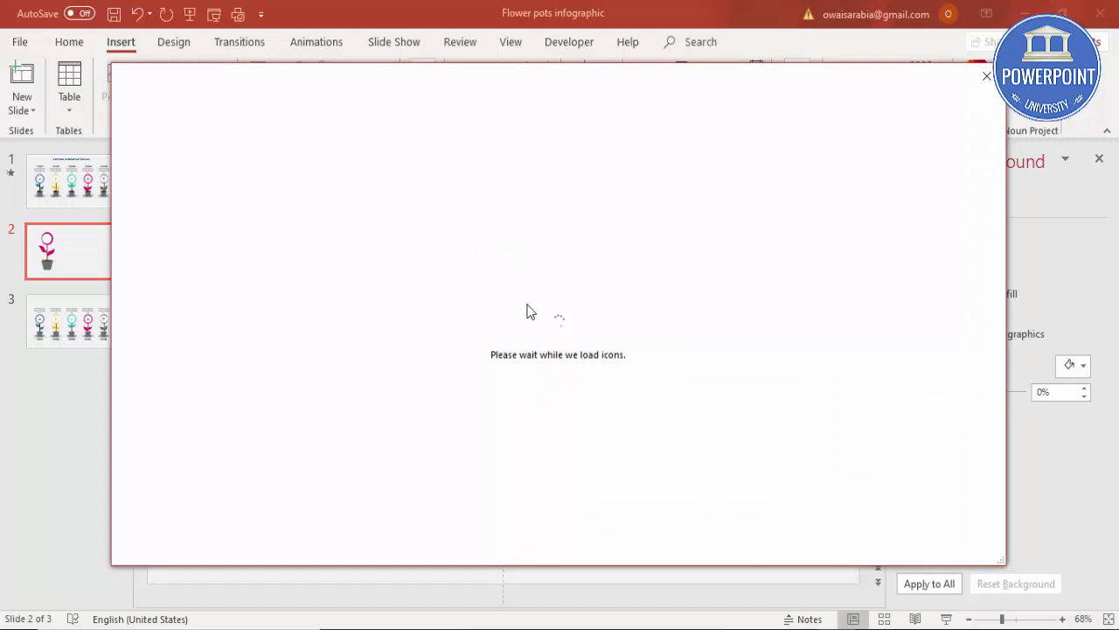
{"action": "left_click", "coordinate": [496, 385]}
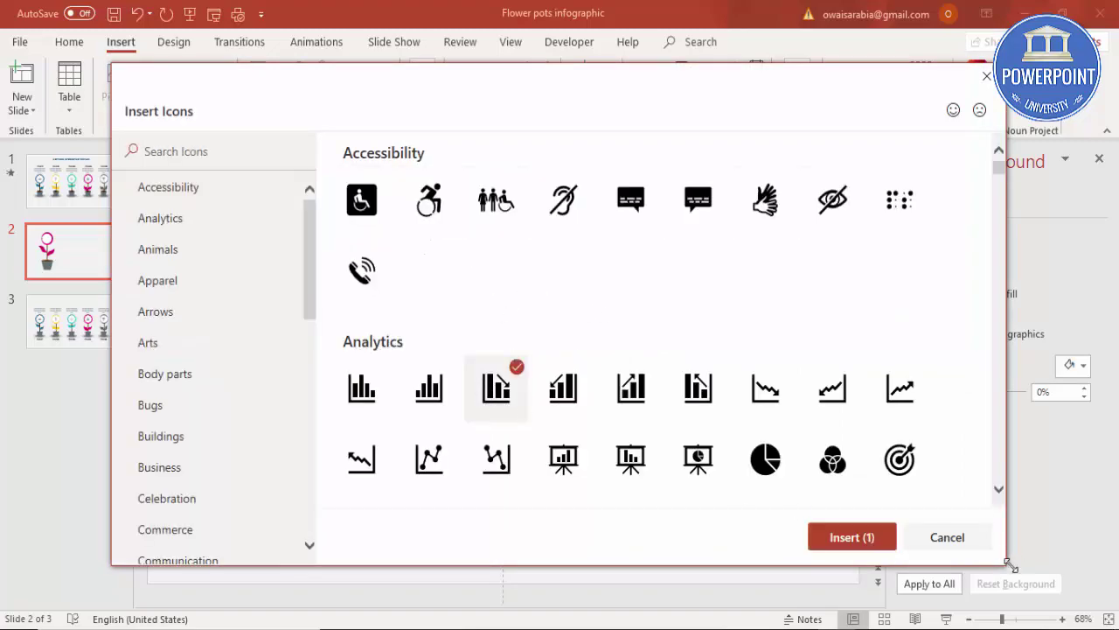
{"action": "left_click", "coordinate": [841, 537]}
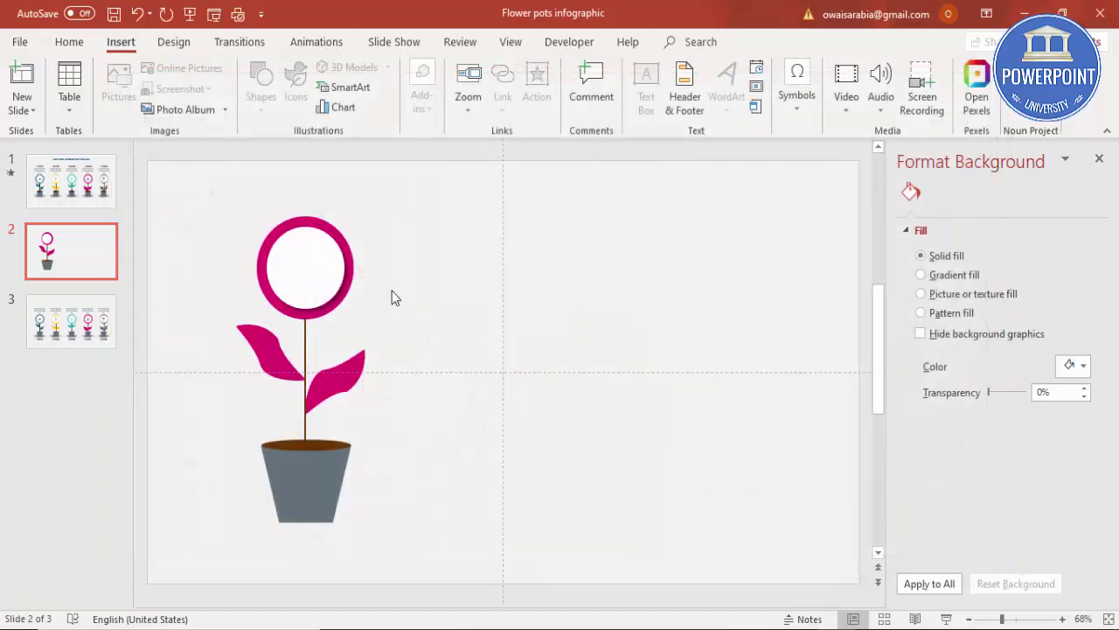